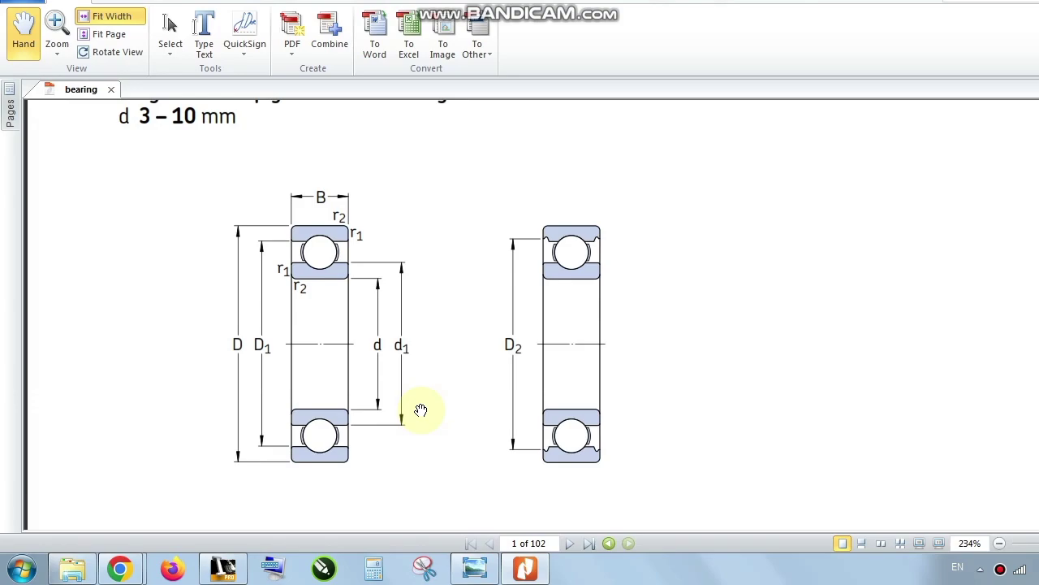
Examine the dimension drawings of the single row deep groove ball bearings in the bearing catalogue.
scroll(420, 410, up, 1)
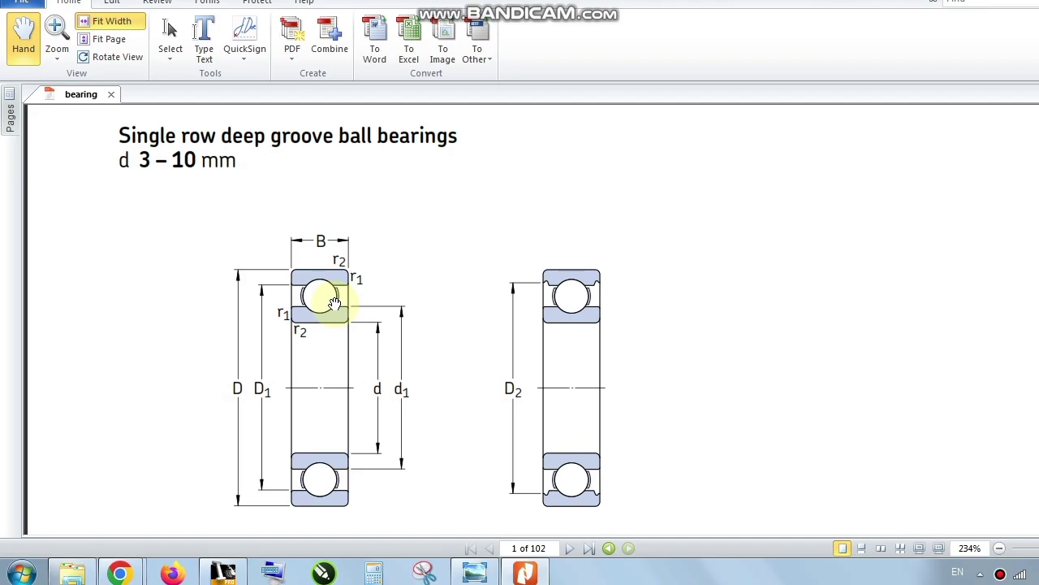
scroll(335, 304, down, 1)
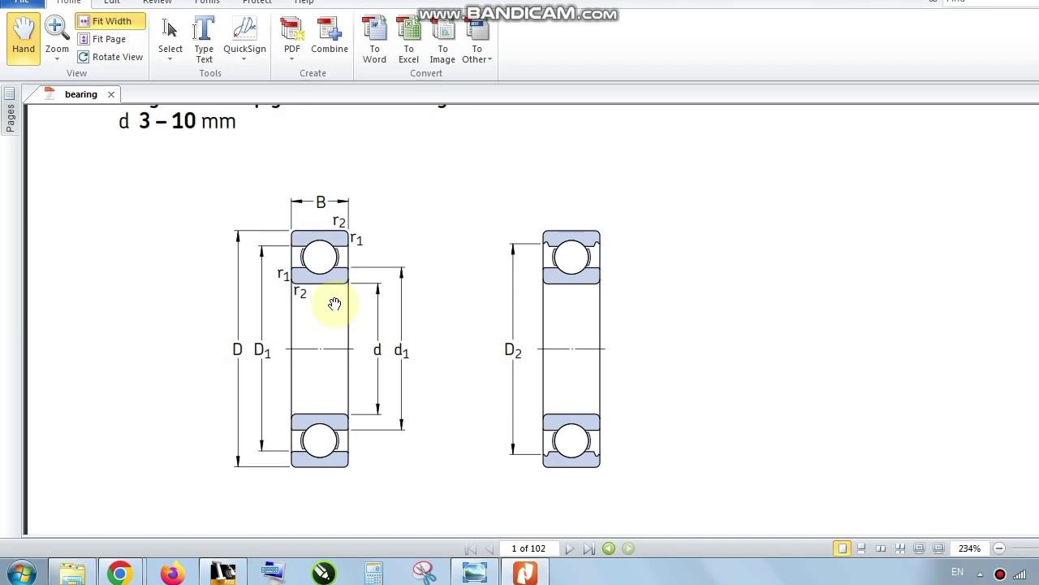
scroll(335, 304, down, 1)
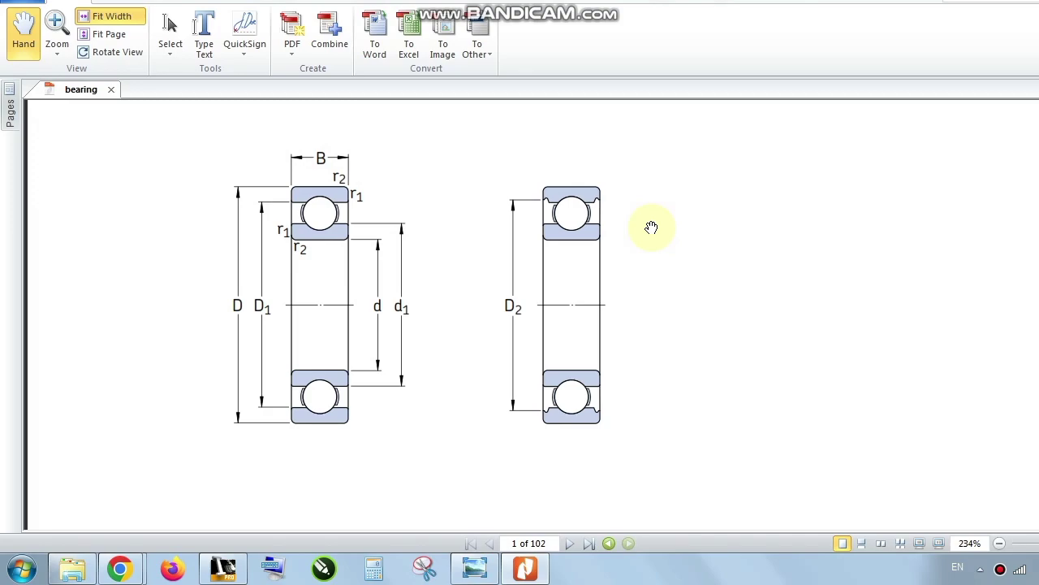
scroll(651, 227, up, 1)
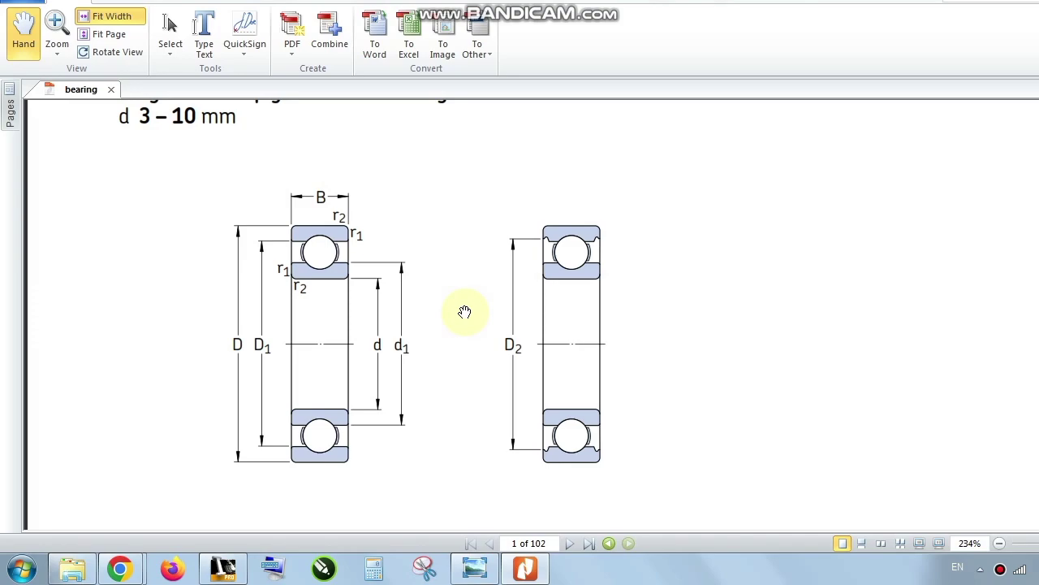
scroll(460, 308, up, 1)
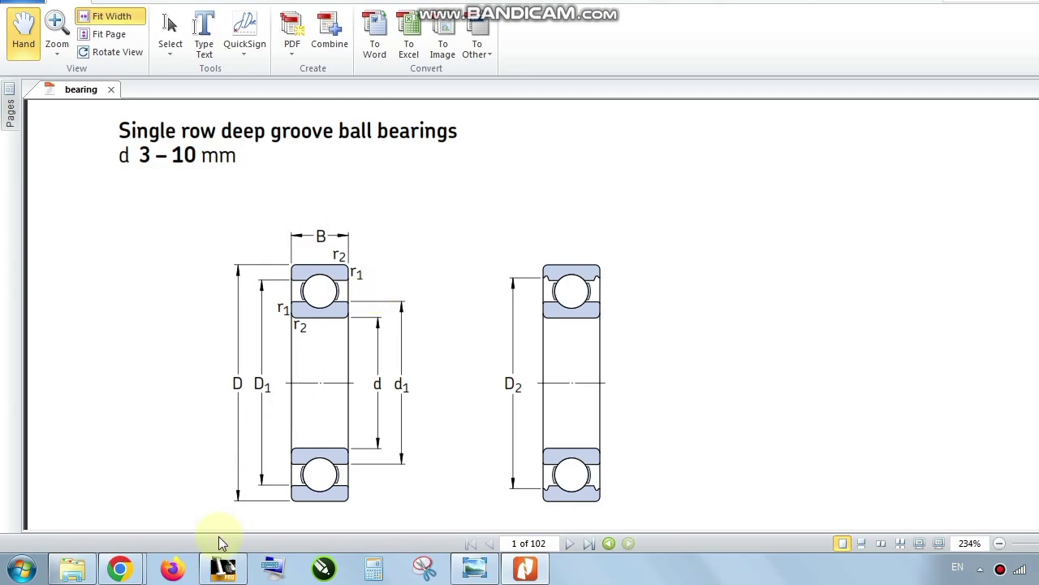
Switch to the Inventor assembly ASSEMBLY.iam and turn the grooved emboss roller slightly about its axis.
click(220, 573)
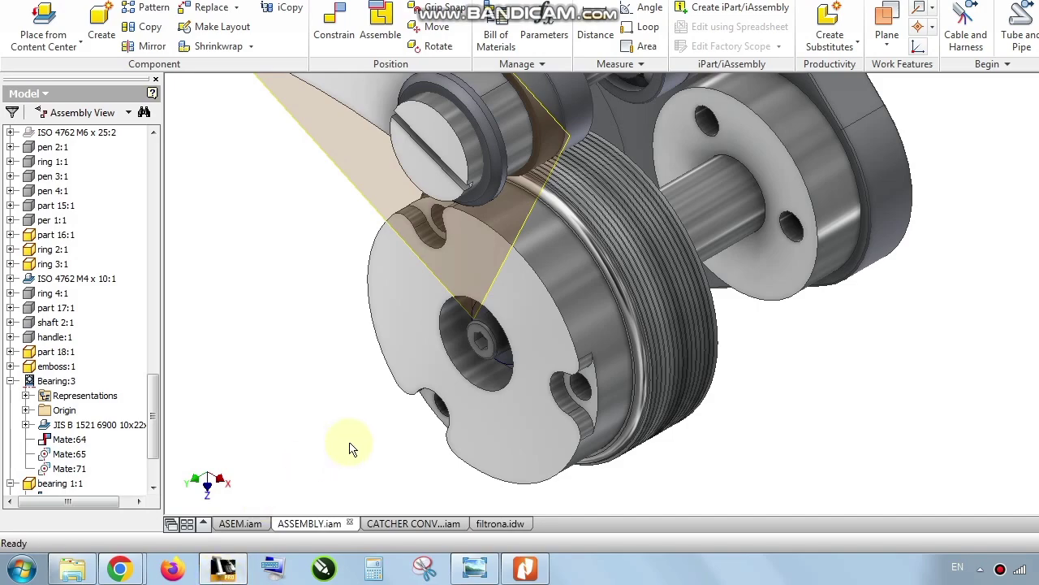
middle_drag(387, 441, 376, 423)
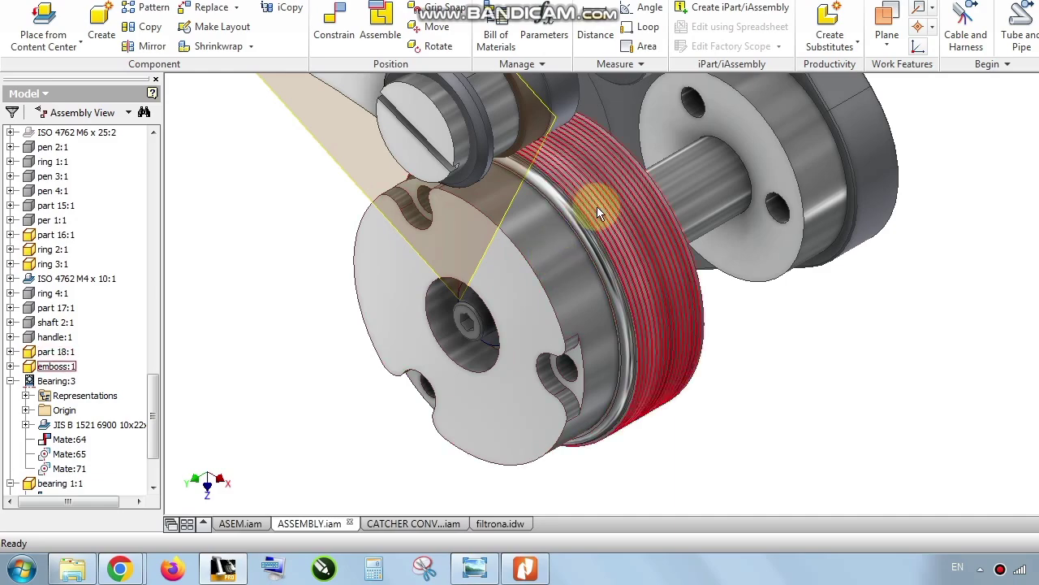
drag(597, 206, 610, 235)
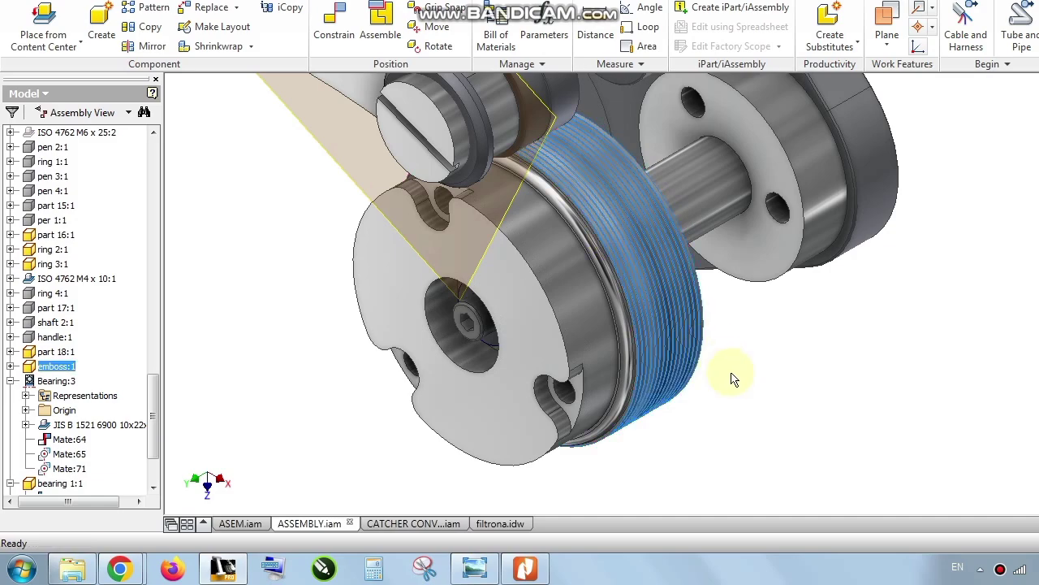
click(730, 378)
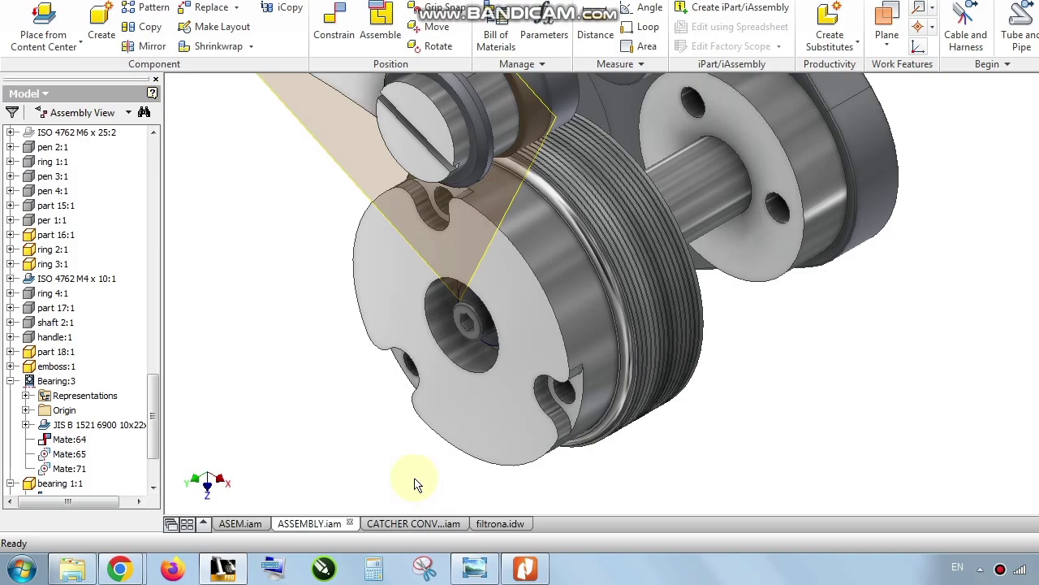
Hide the front cover part 18 of the emboss roller and inspect the bearing seat behind it.
right_click(474, 390)
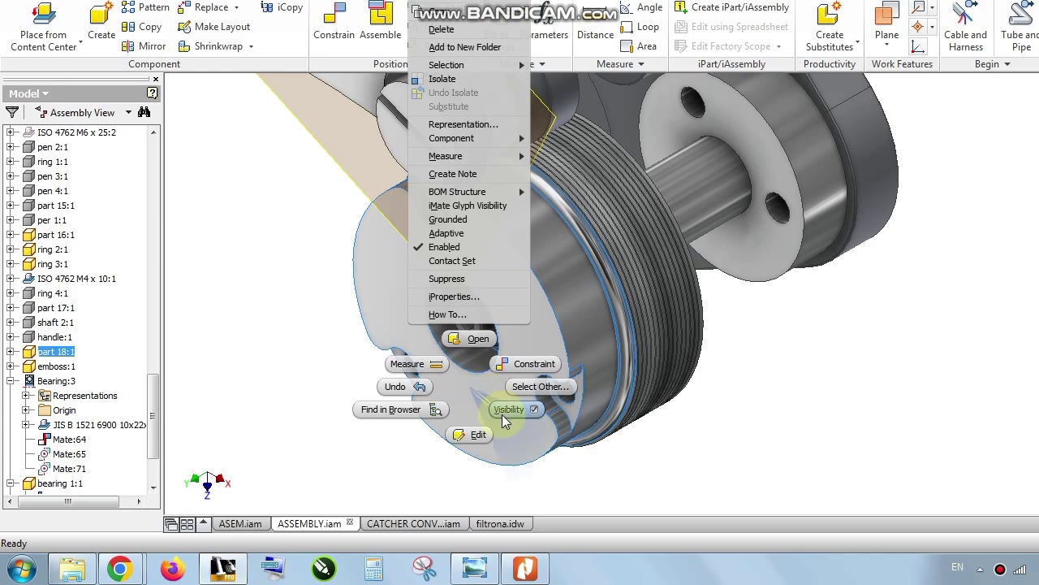
click(502, 413)
scroll(470, 237, up, 3)
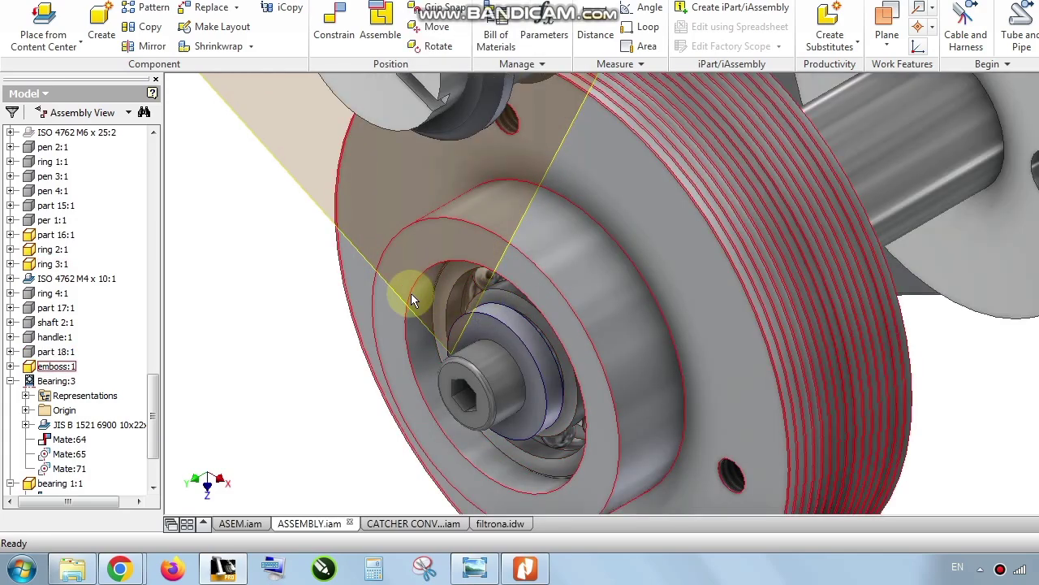
scroll(424, 300, down, 2)
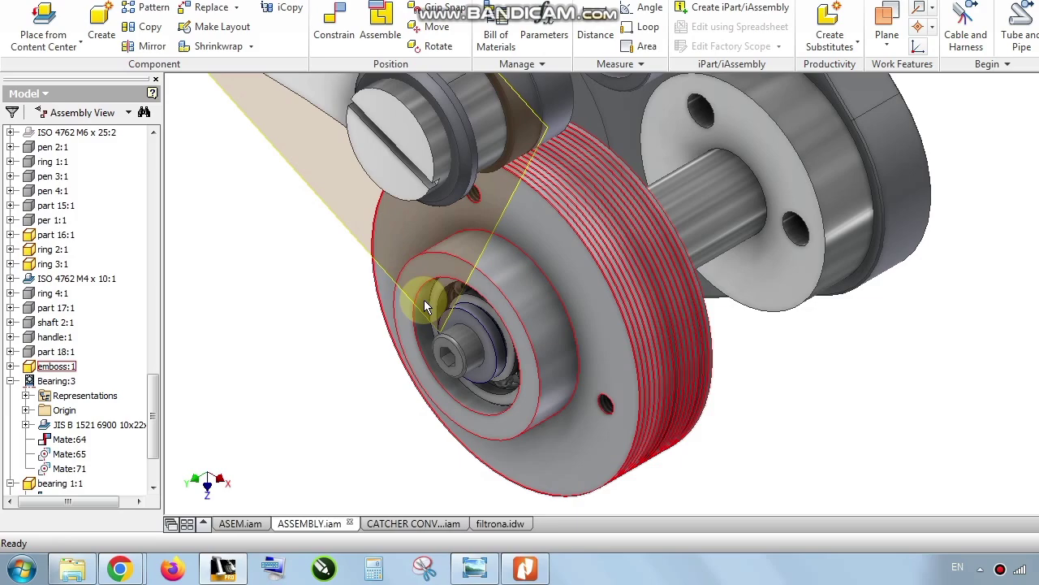
scroll(442, 347, down, 4)
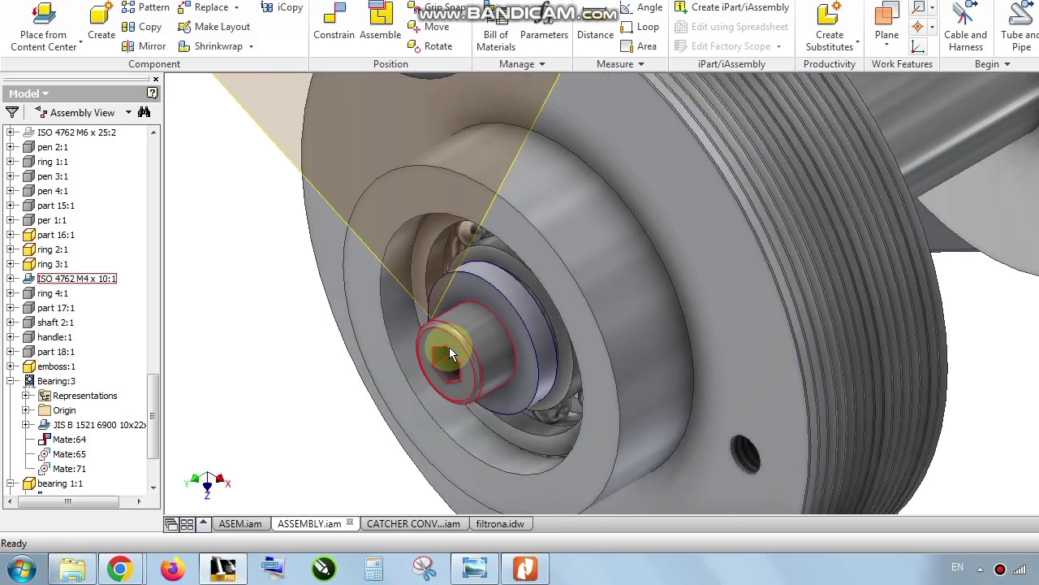
Hide ring 3 between the M4 screw head and the bearing to expose the shaft end.
scroll(495, 288, up, 3)
right_click(494, 283)
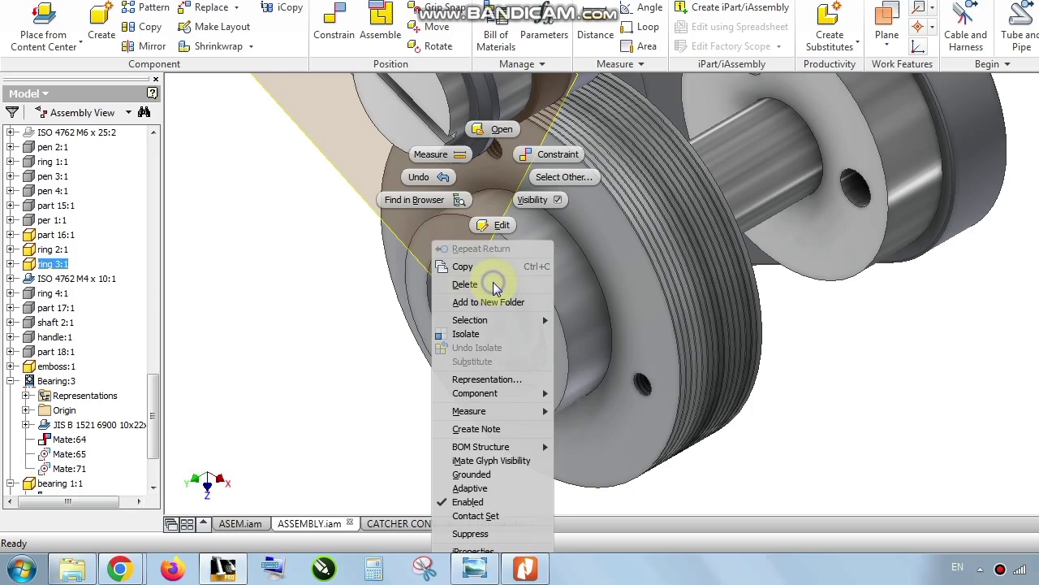
click(522, 200)
scroll(484, 288, down, 4)
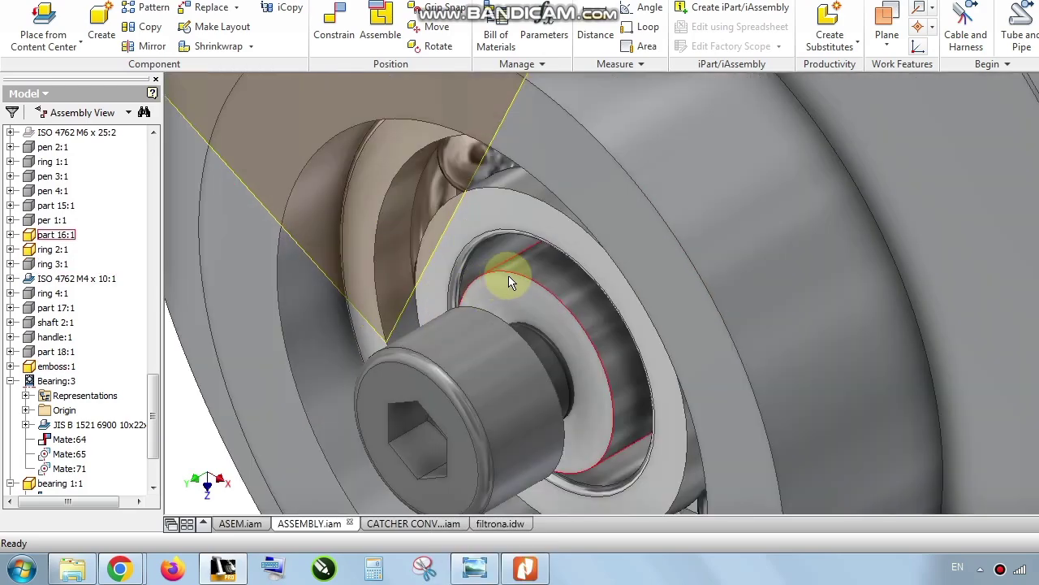
Measure the diameter at the bearing's inner bore around the shaft end.
scroll(547, 245, up, 3)
right_click(294, 345)
click(228, 318)
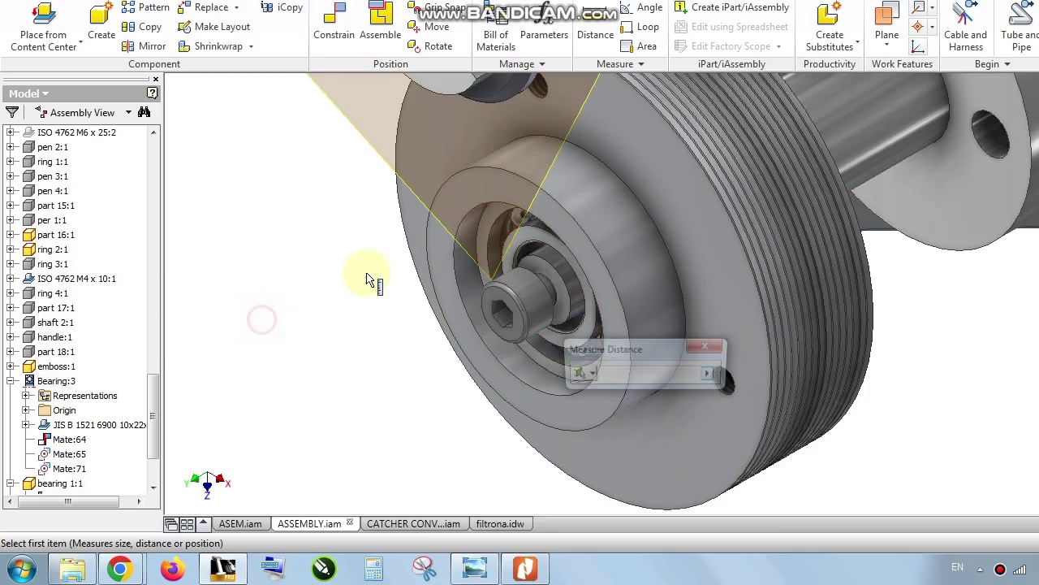
scroll(532, 245, down, 2)
click(528, 244)
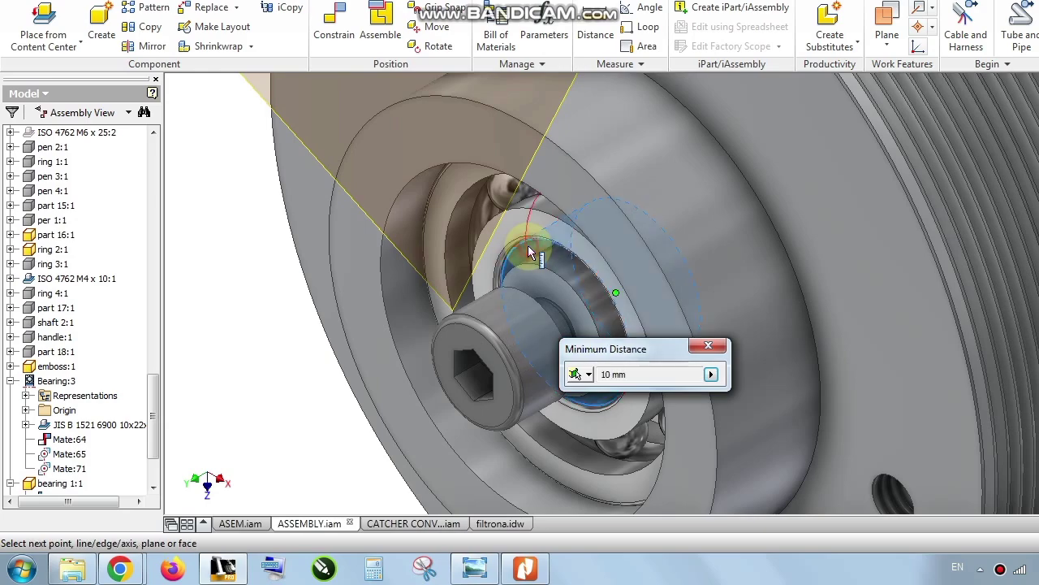
shift+middle_drag(559, 354, 638, 335)
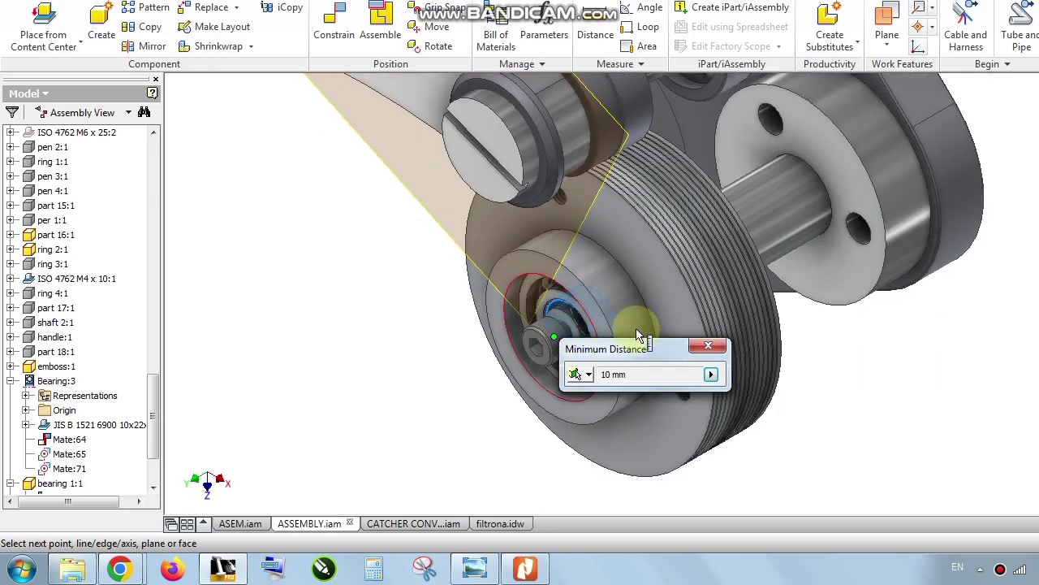
click(705, 348)
Measure the diameter of the emboss roller's bore that houses the bearing.
right_click(321, 354)
click(268, 327)
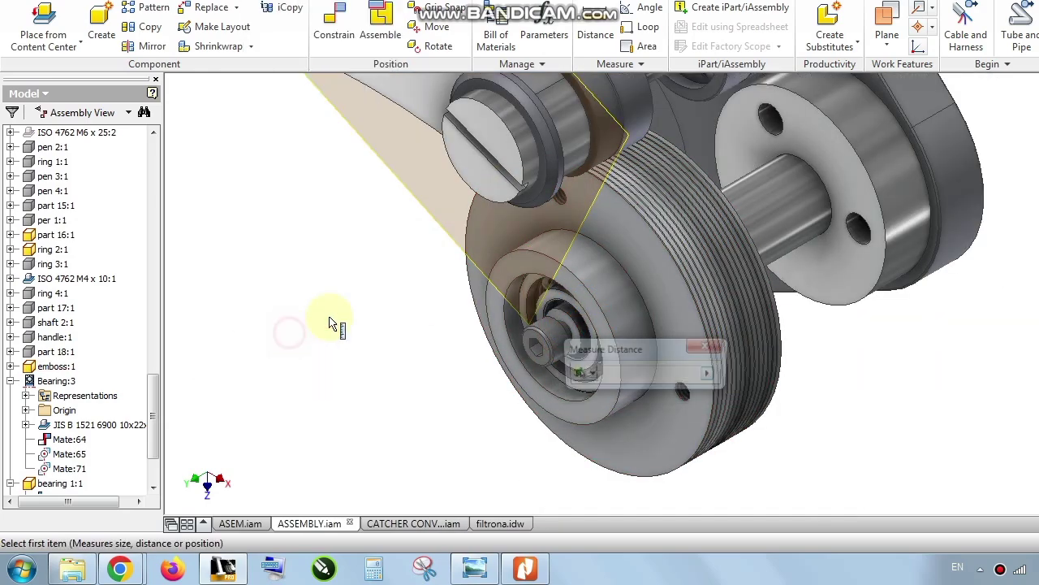
scroll(504, 317, down, 3)
click(530, 319)
click(541, 322)
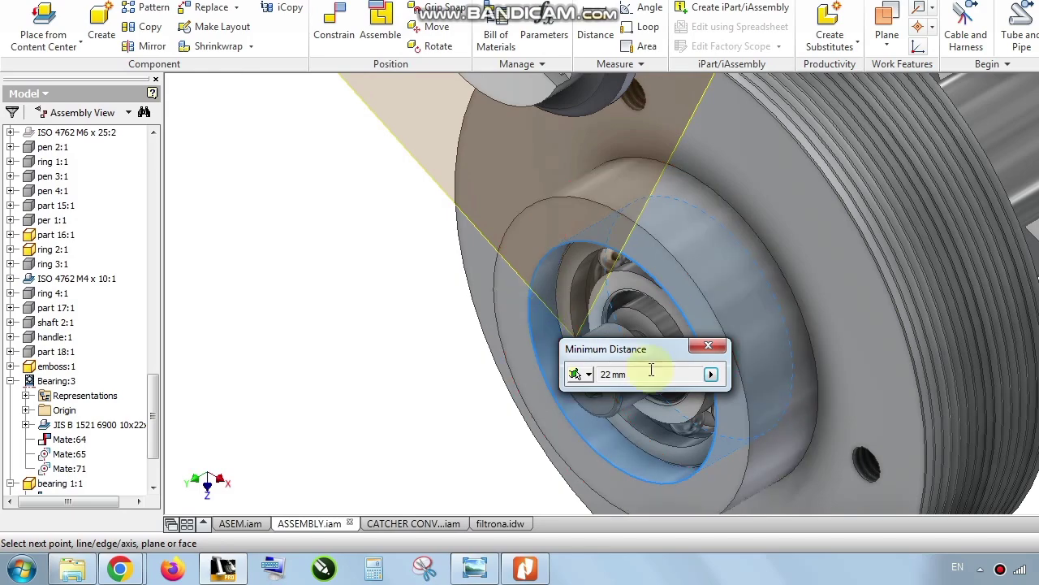
click(705, 348)
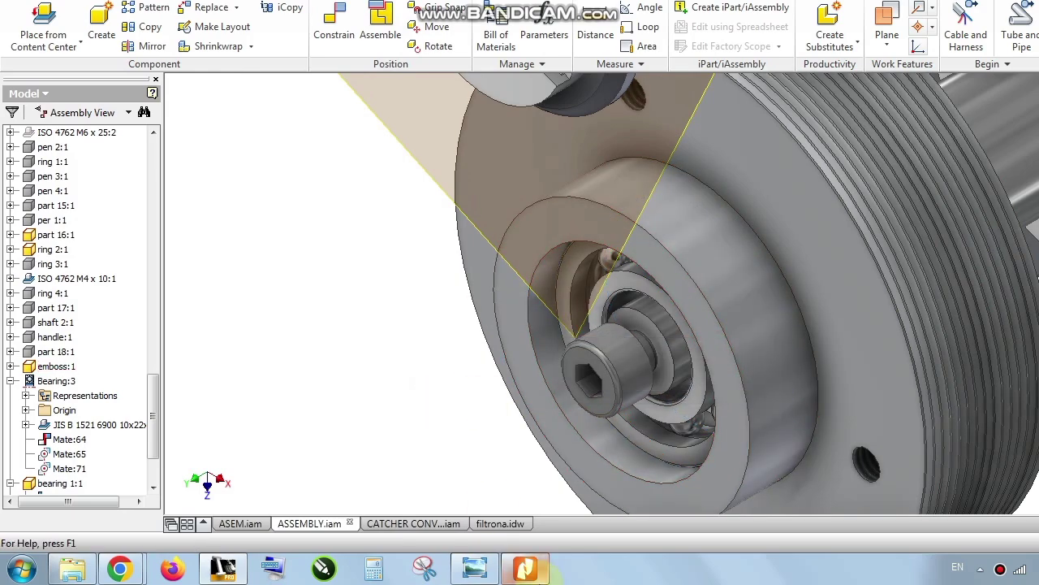
Switch to the bearing catalogue PDF and compare the principal dimensions table with the d, D and B drawing.
key(alt+Tab)
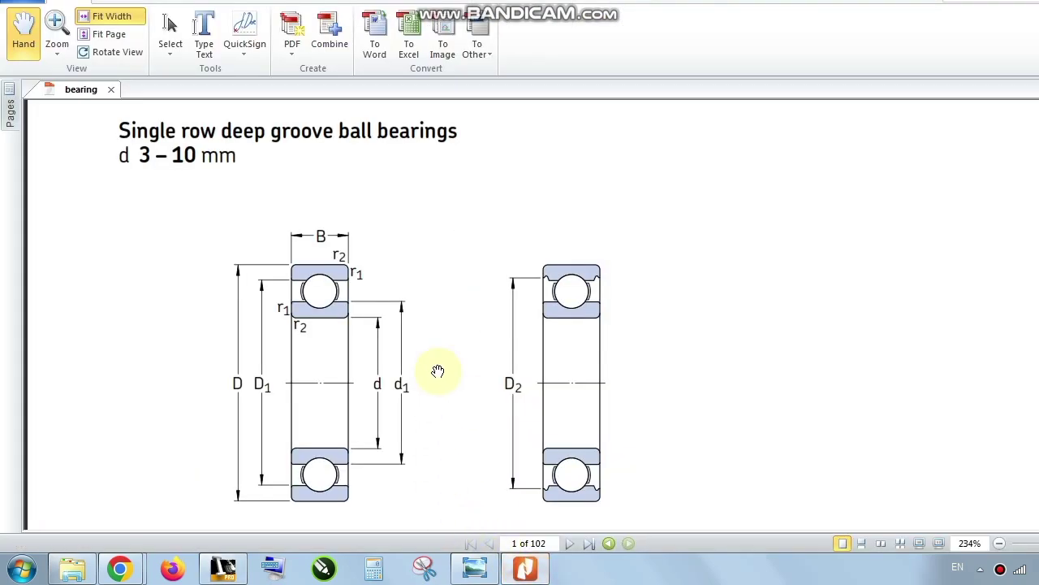
scroll(438, 371, down, 10)
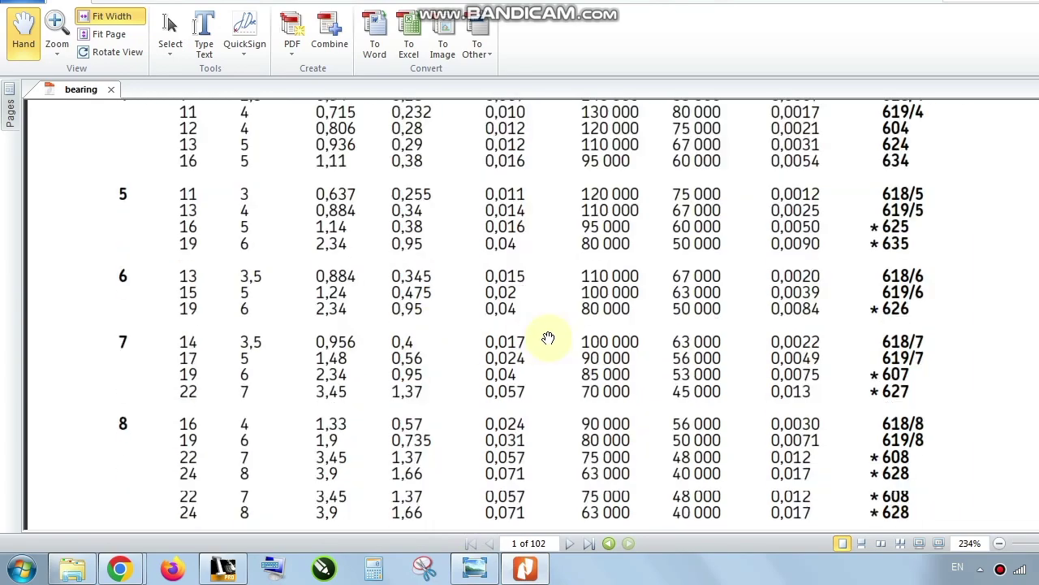
scroll(548, 338, down, 10)
scroll(545, 337, up, 4)
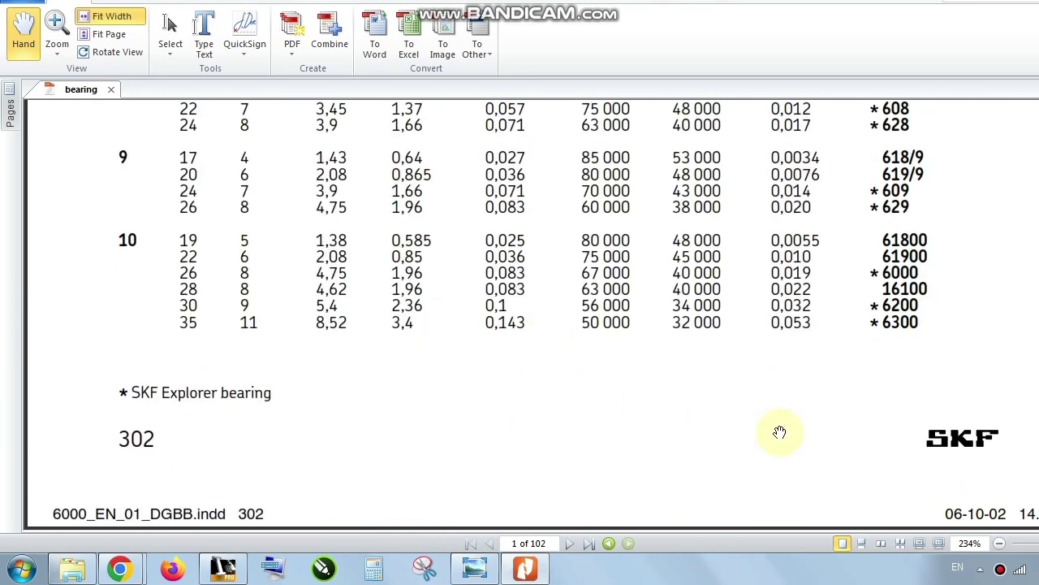
scroll(275, 441, up, 3)
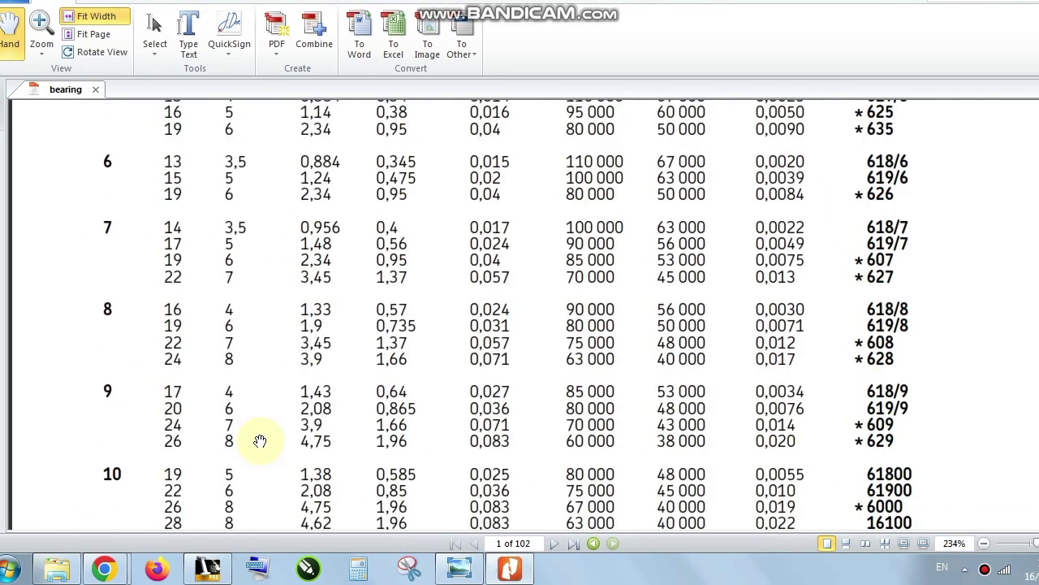
scroll(260, 440, up, 8)
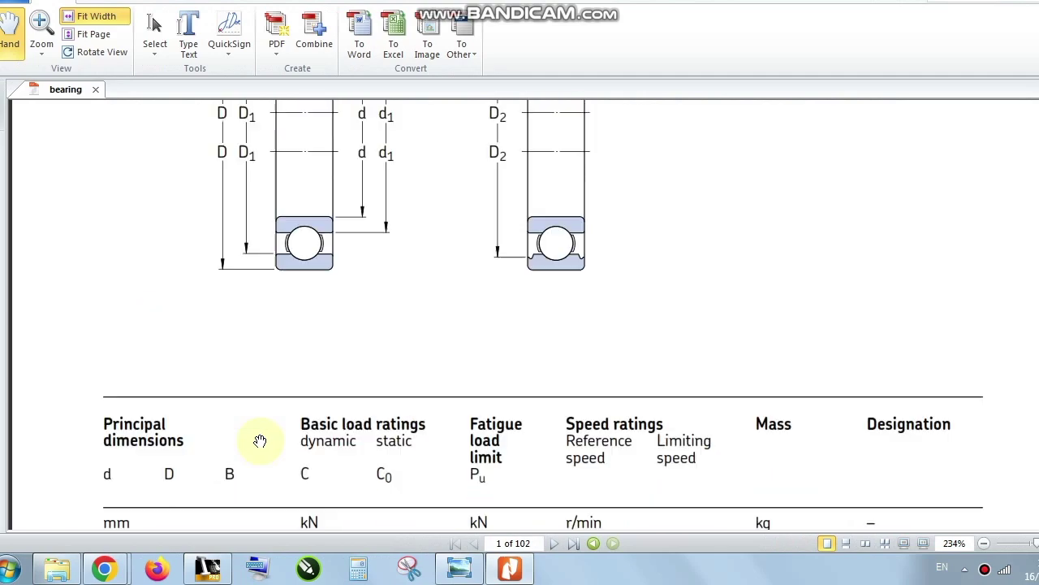
scroll(259, 440, up, 4)
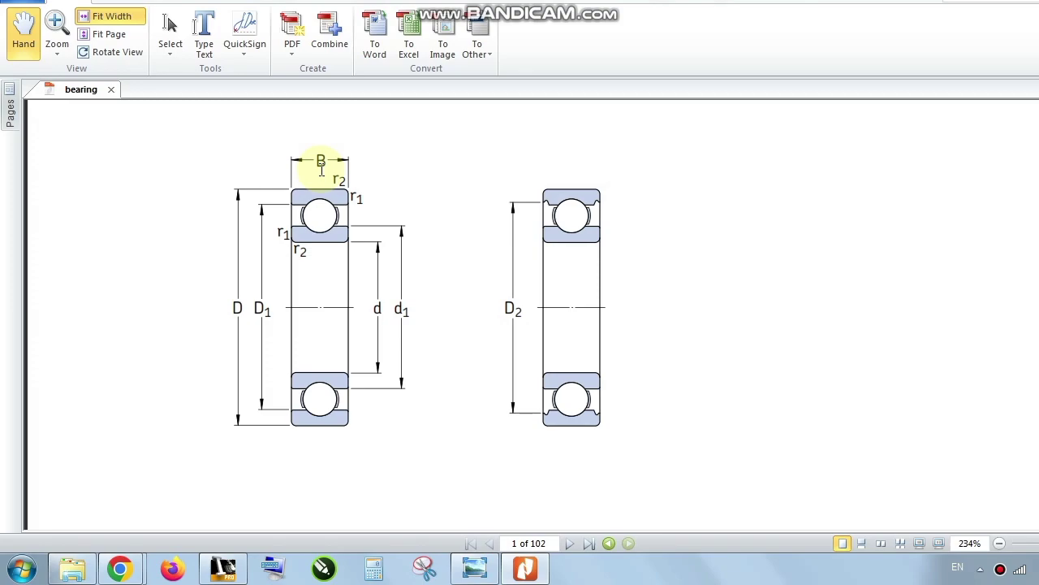
scroll(332, 284, down, 4)
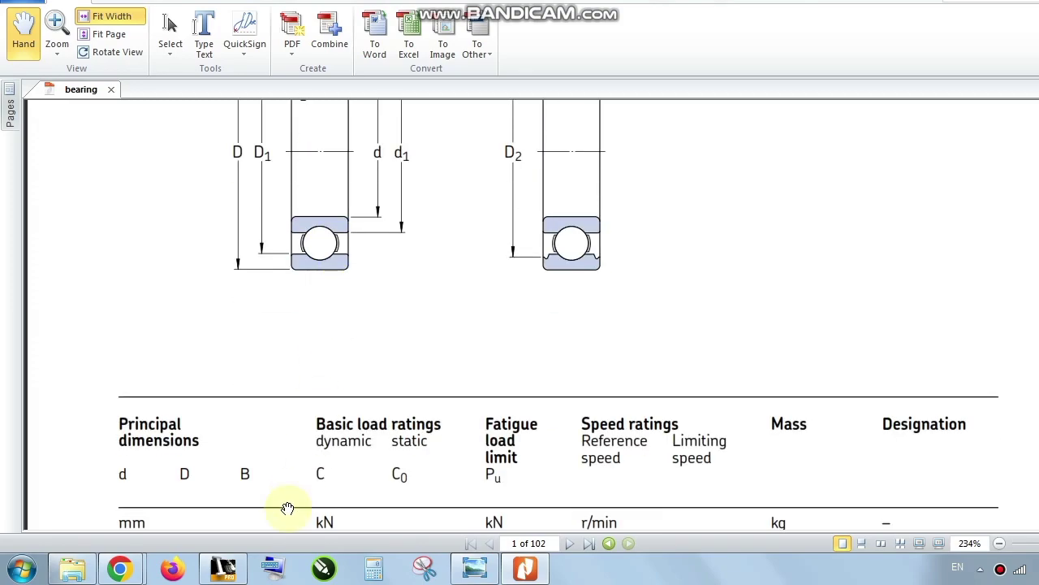
Recheck the bearing seat in the Inventor assembly and return to the catalogue to examine the bearing rows for the 10 mm bore.
click(222, 568)
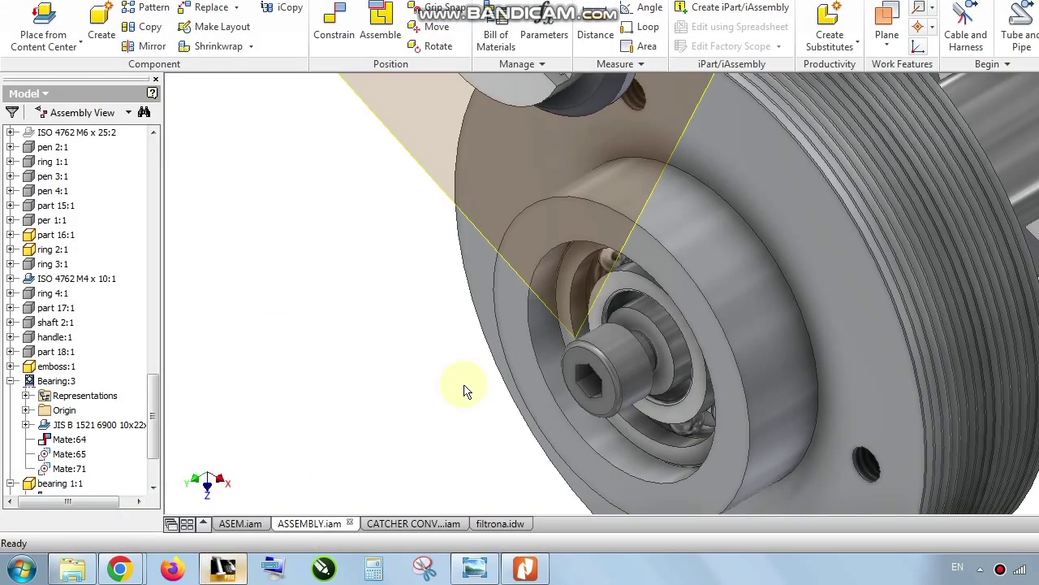
middle_drag(464, 390, 448, 336)
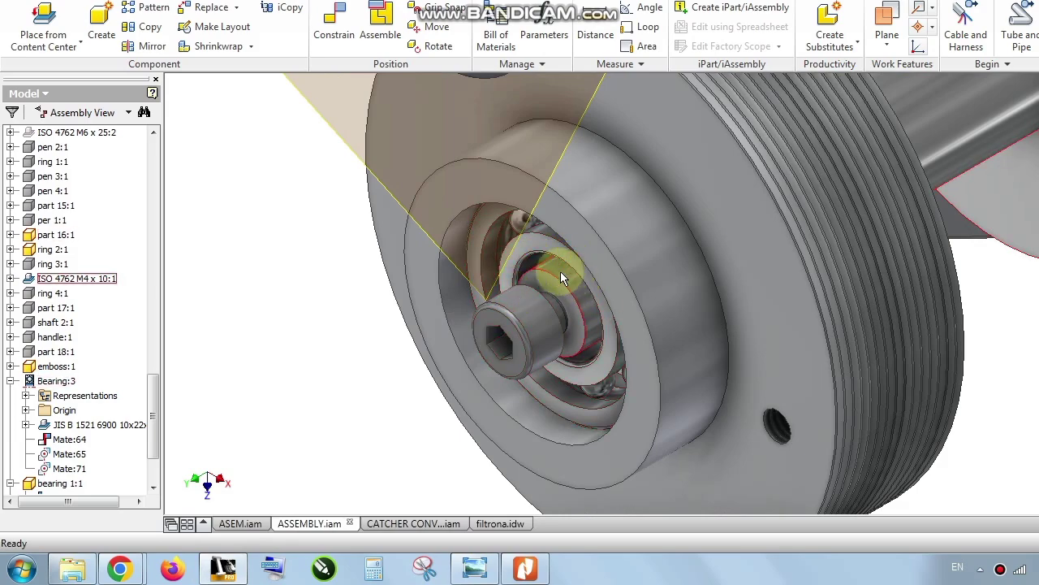
click(524, 568)
scroll(341, 357, down, 5)
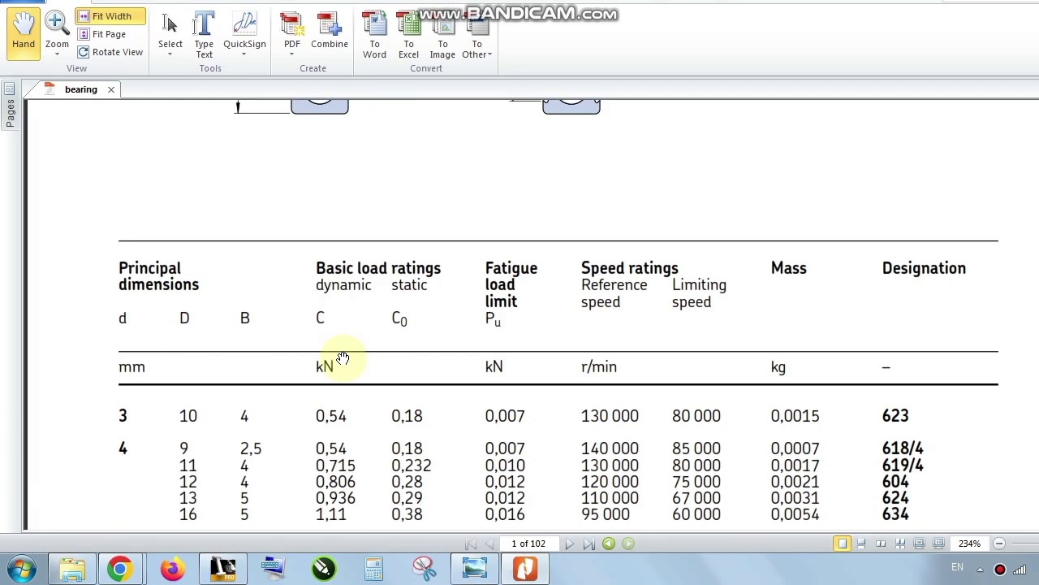
scroll(341, 341, up, 4)
scroll(342, 358, up, 3)
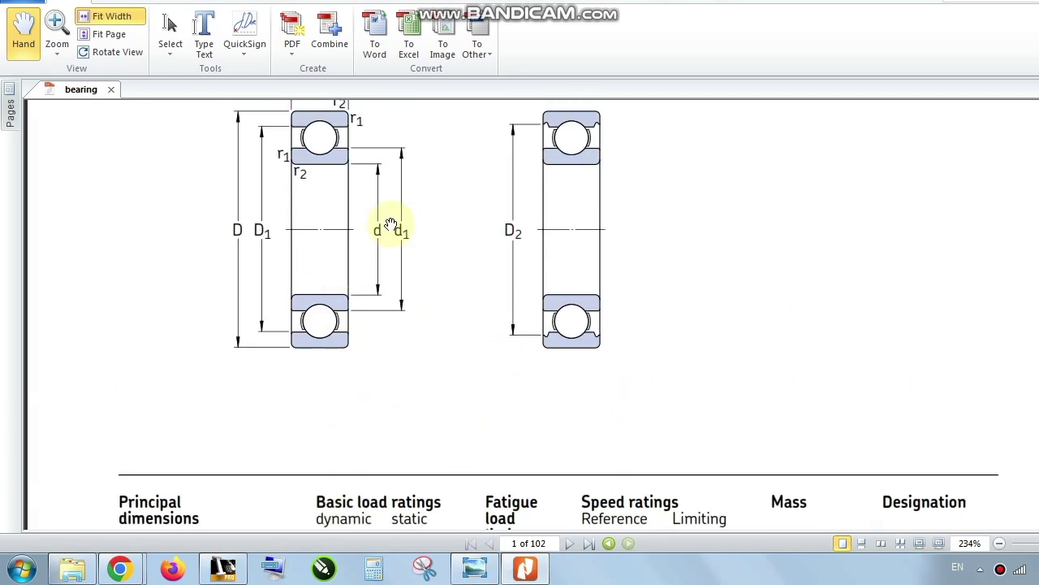
scroll(378, 225, down, 9)
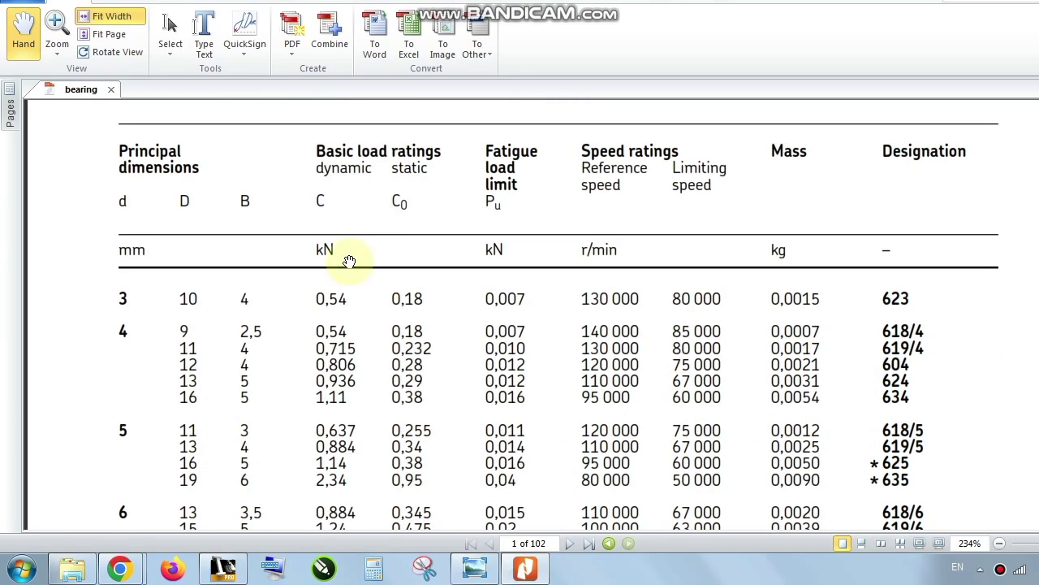
scroll(188, 349, down, 7)
scroll(187, 348, down, 5)
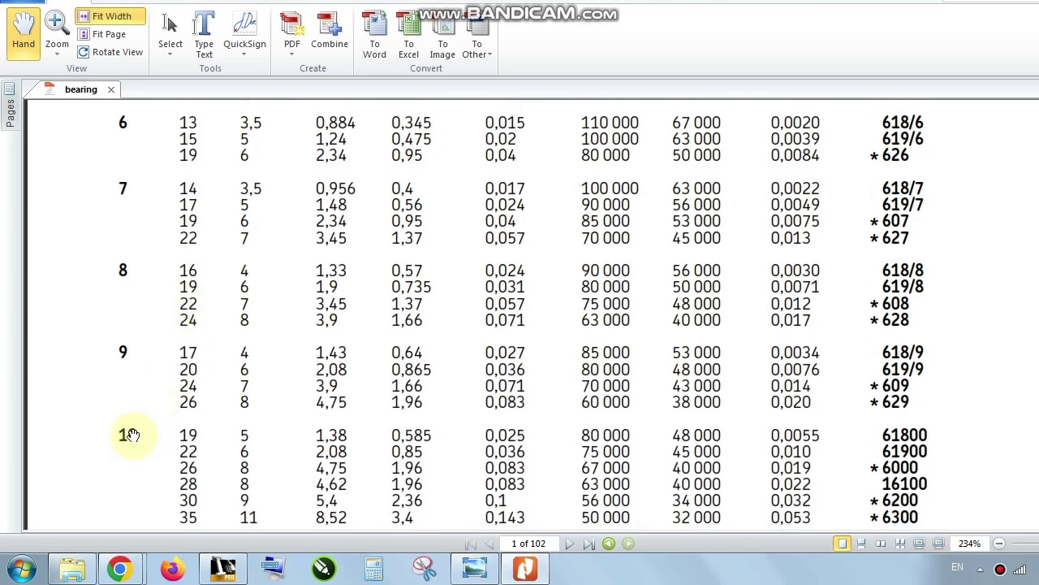
scroll(163, 435, up, 11)
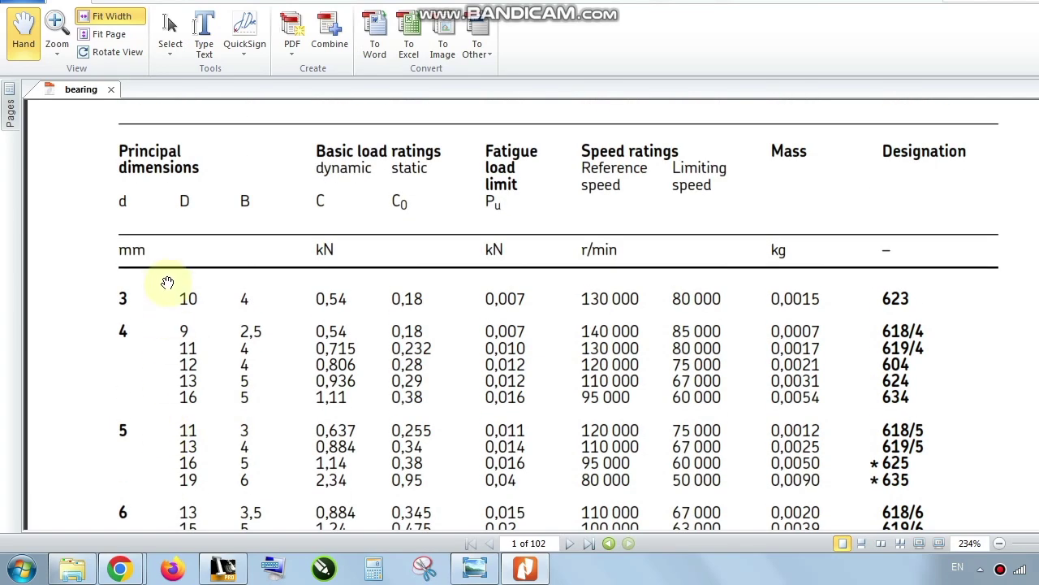
Find the 10 mm bore rows in the bearing table and highlight designation 61900, checking it against the designations of the smaller bores.
scroll(167, 282, down, 7)
scroll(167, 283, down, 4)
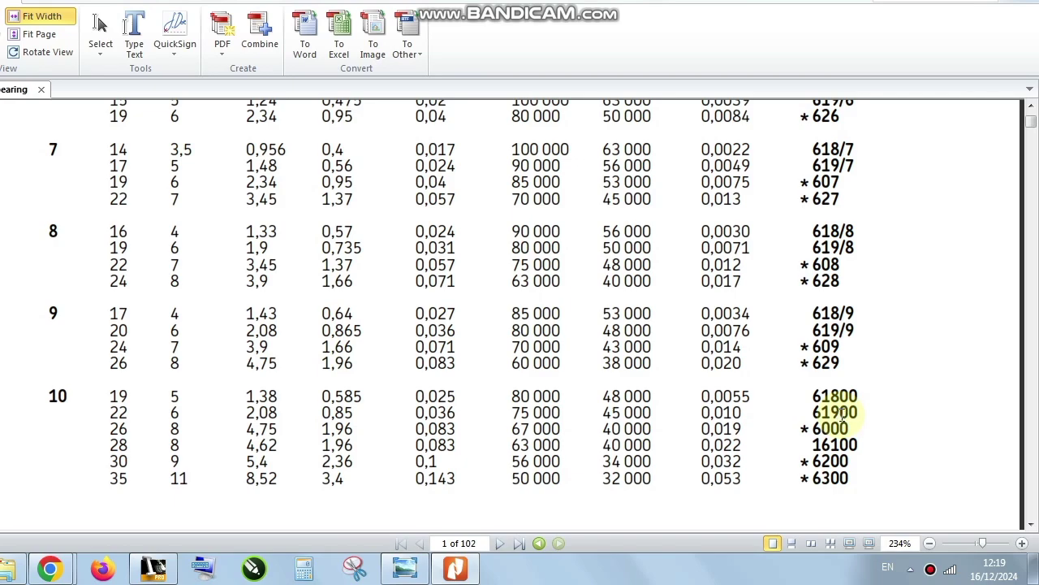
drag(814, 414, 854, 412)
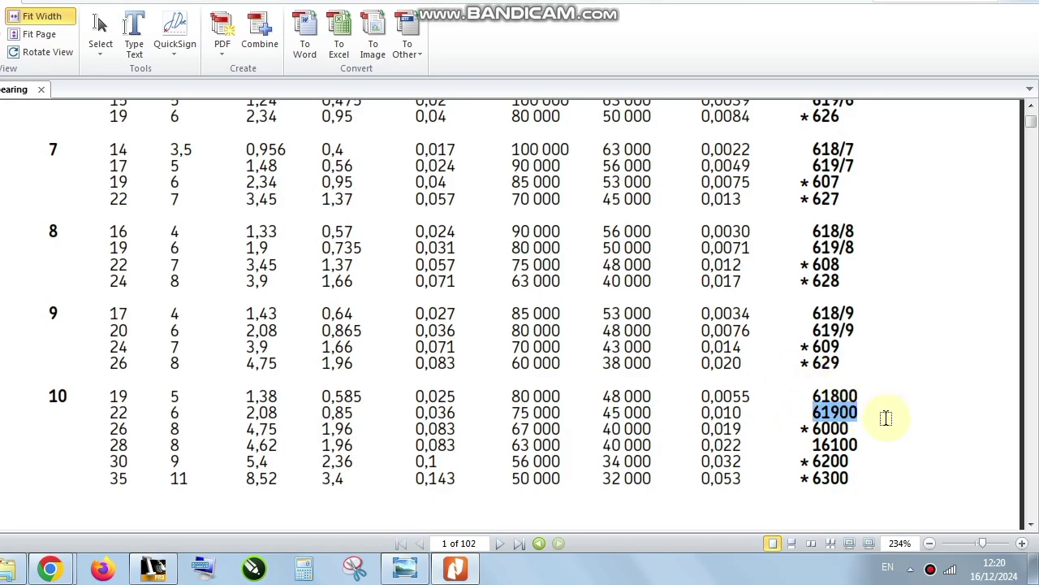
click(831, 414)
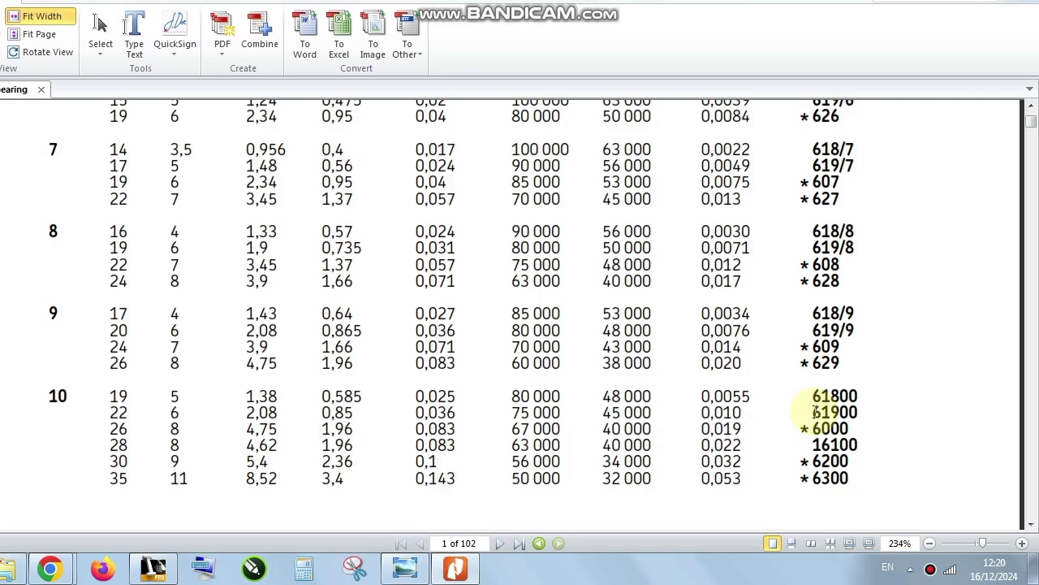
drag(815, 413, 858, 414)
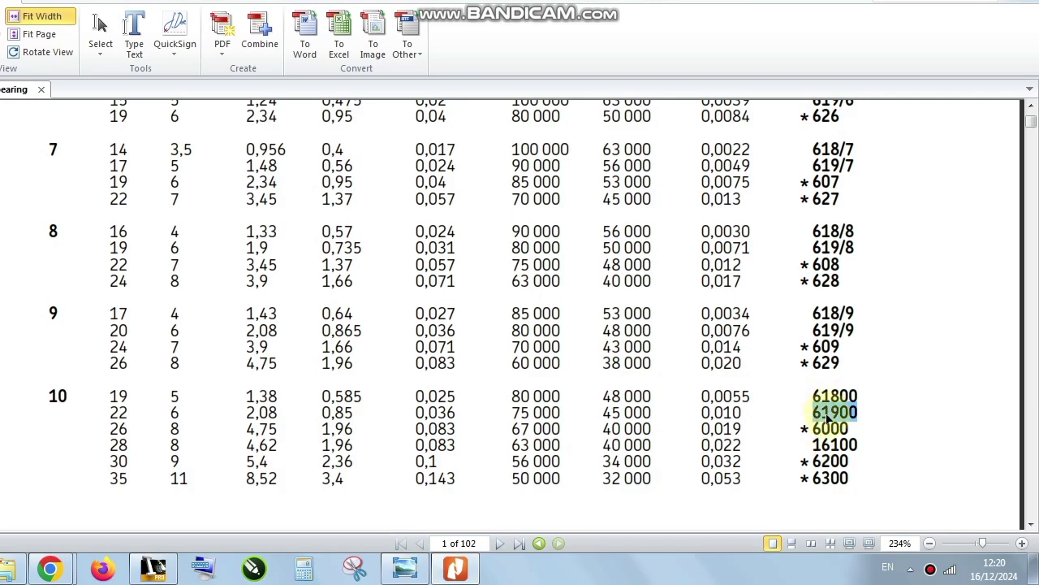
scroll(828, 420, up, 1)
scroll(820, 459, down, 1)
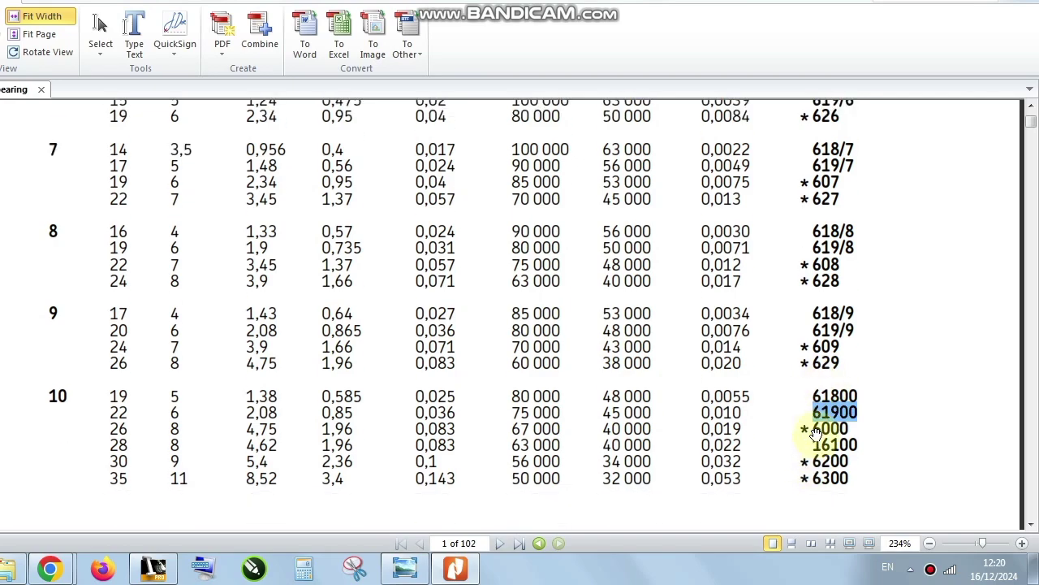
click(835, 414)
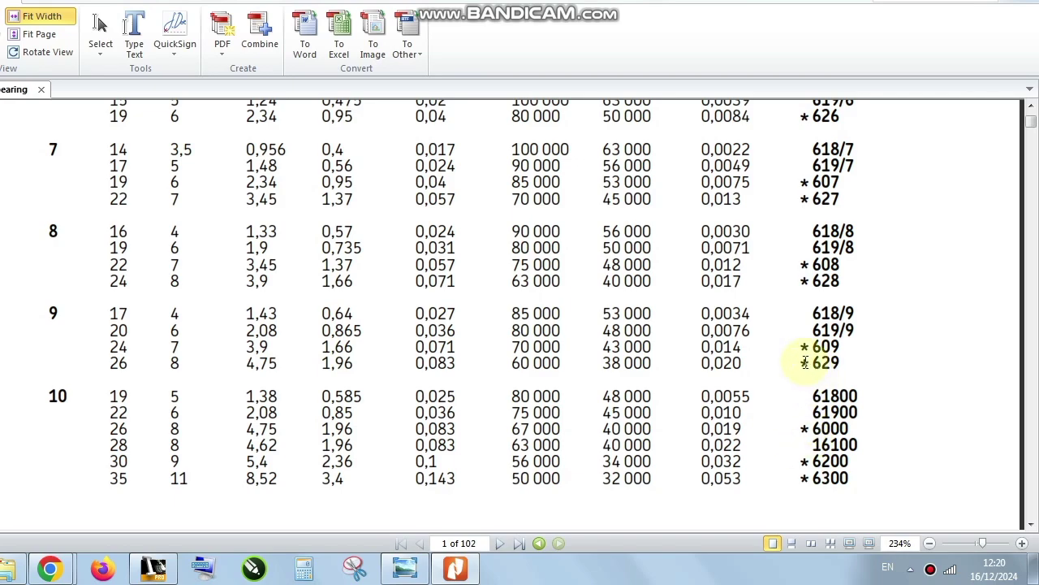
scroll(804, 358, up, 4)
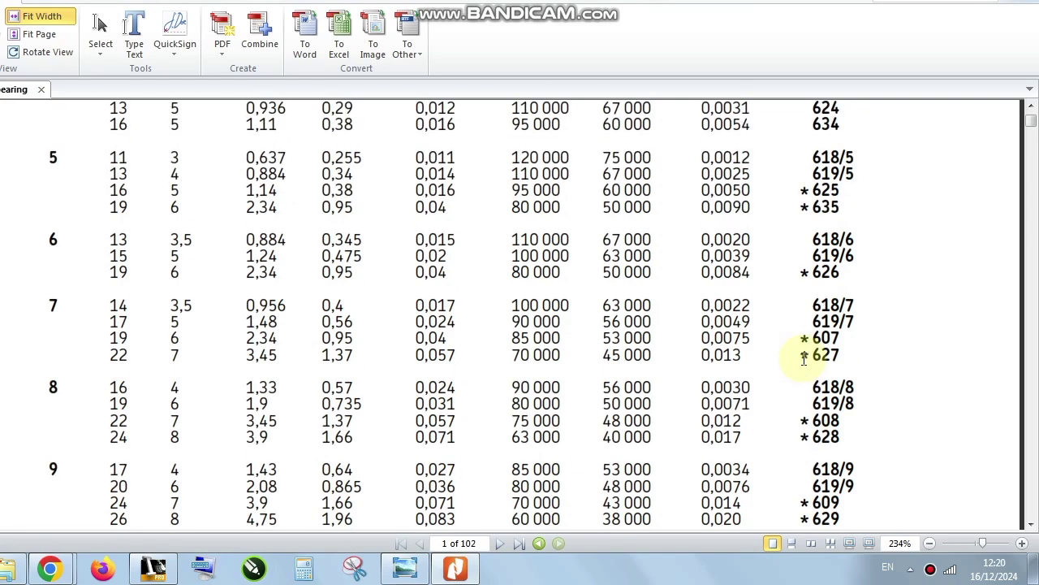
scroll(804, 358, up, 1)
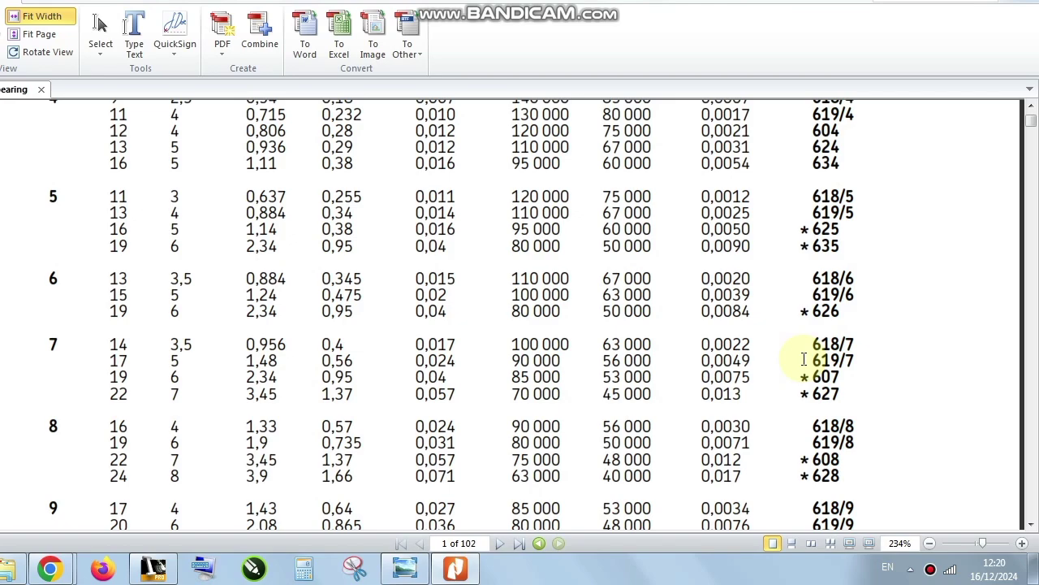
scroll(804, 359, down, 5)
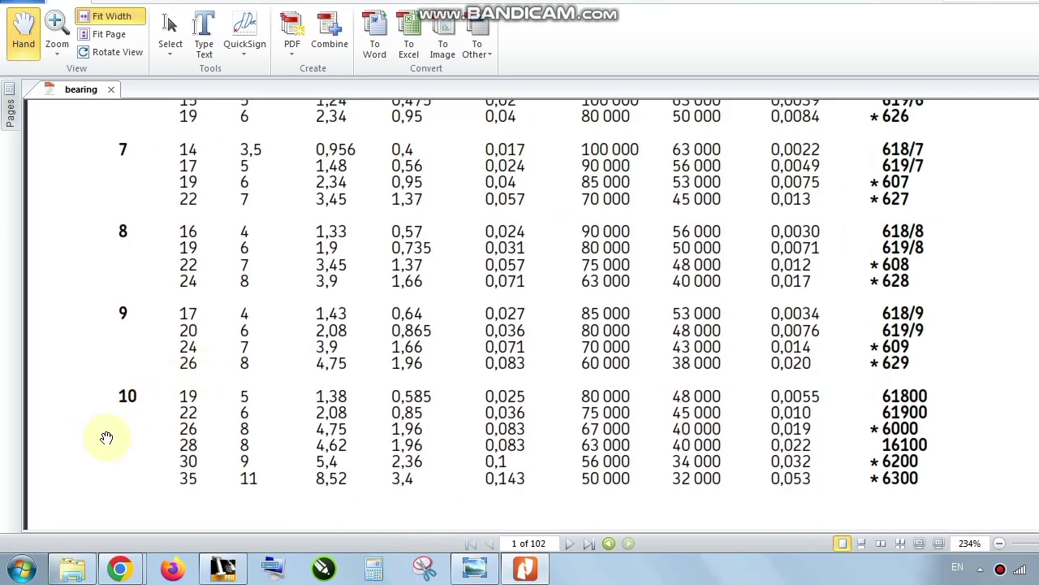
Switch to the Inventor assembly and examine the bearing seated in the emboss roller around the shaft end.
mouse_move(223, 566)
click(184, 479)
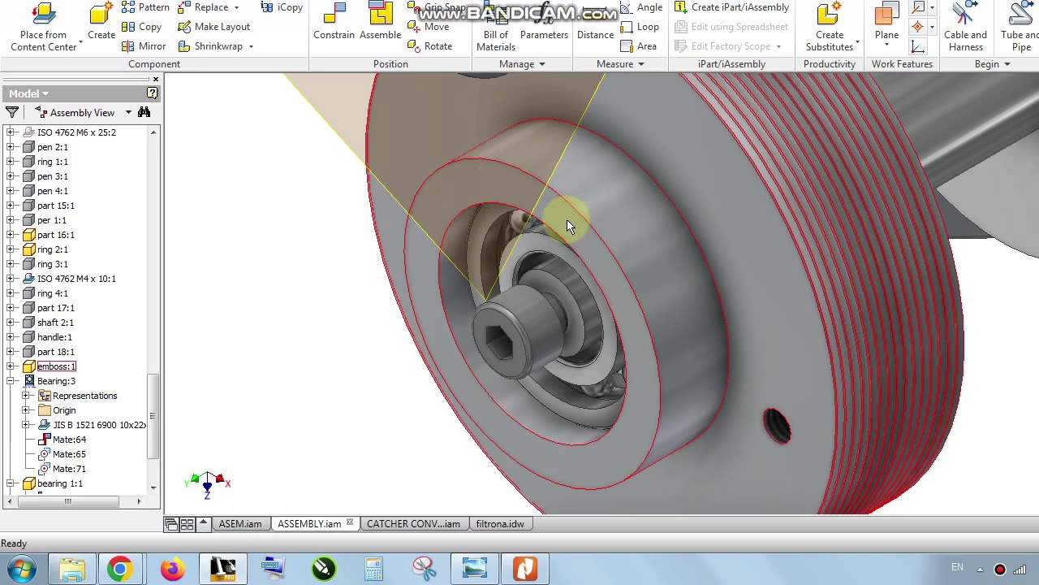
mouse_move(525, 574)
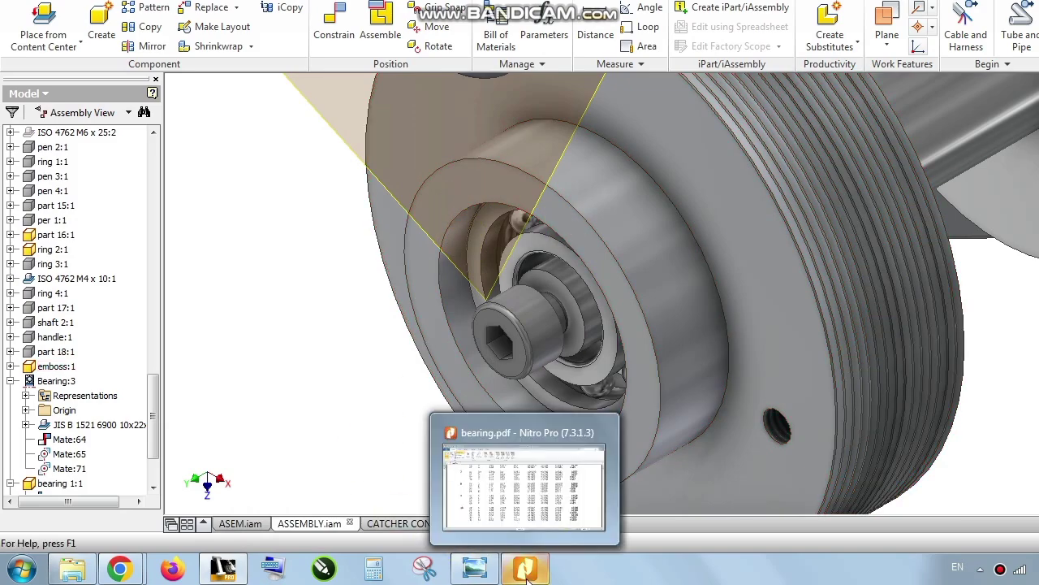
scroll(426, 268, up, 3)
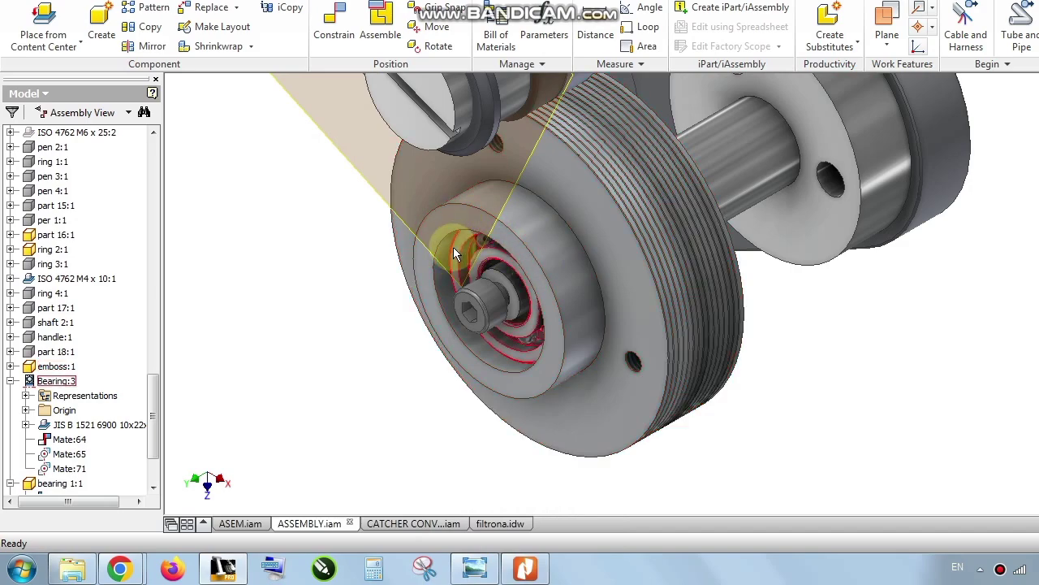
scroll(453, 249, down, 3)
scroll(483, 241, up, 3)
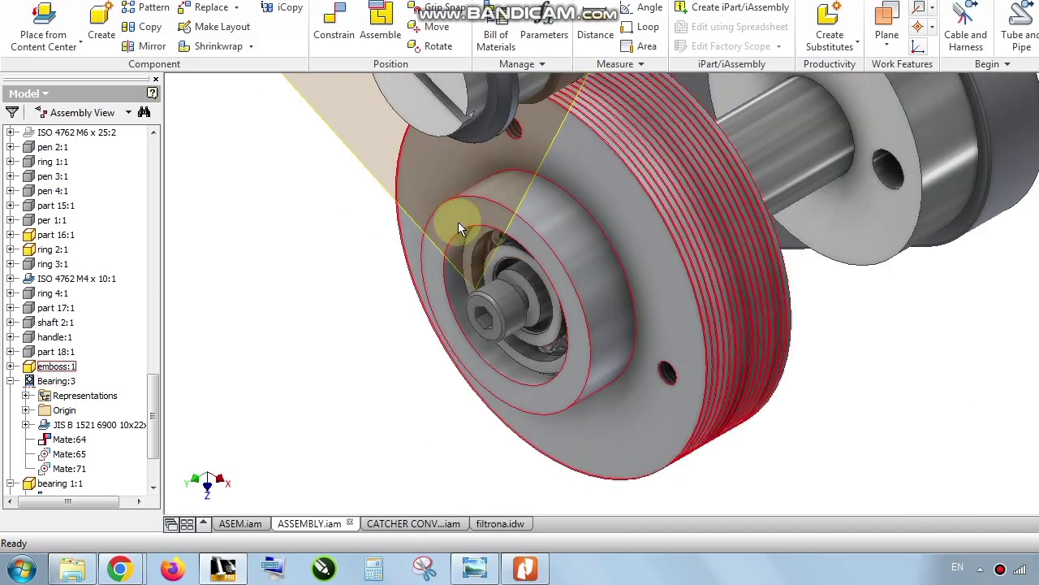
scroll(471, 240, down, 3)
scroll(479, 239, up, 3)
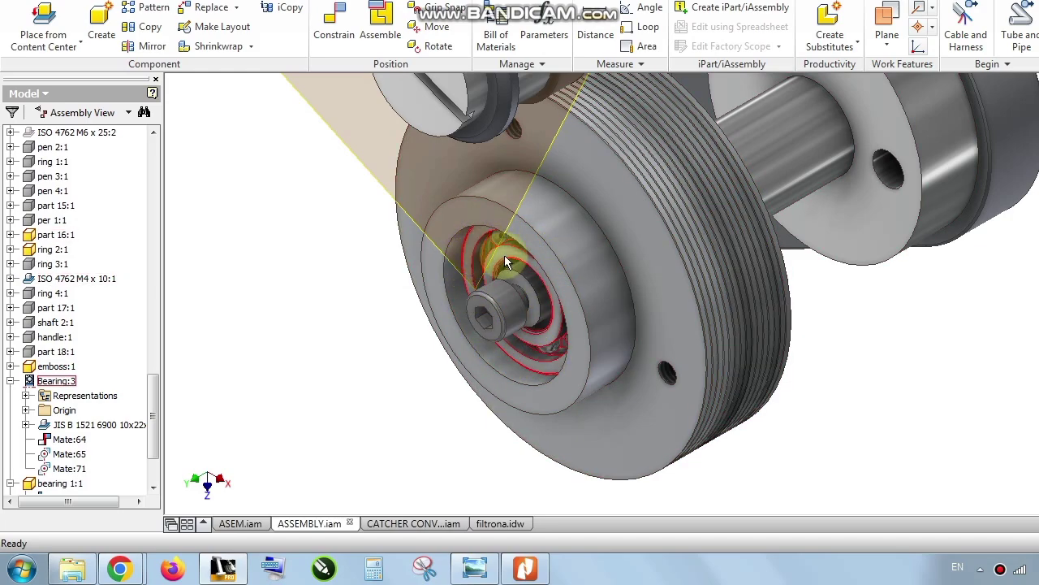
scroll(499, 249, up, 1)
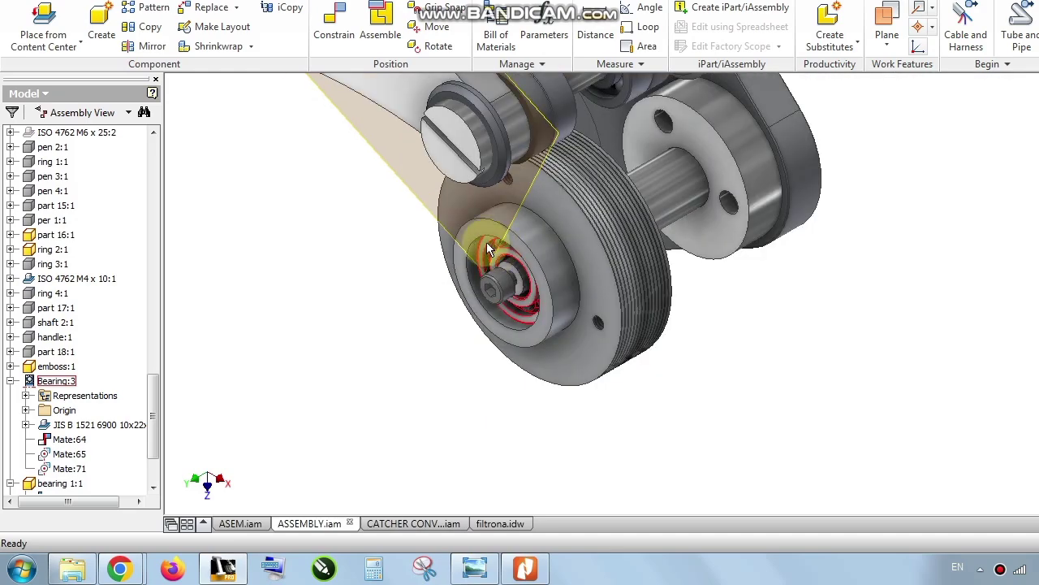
scroll(487, 244, down, 3)
scroll(485, 242, up, 3)
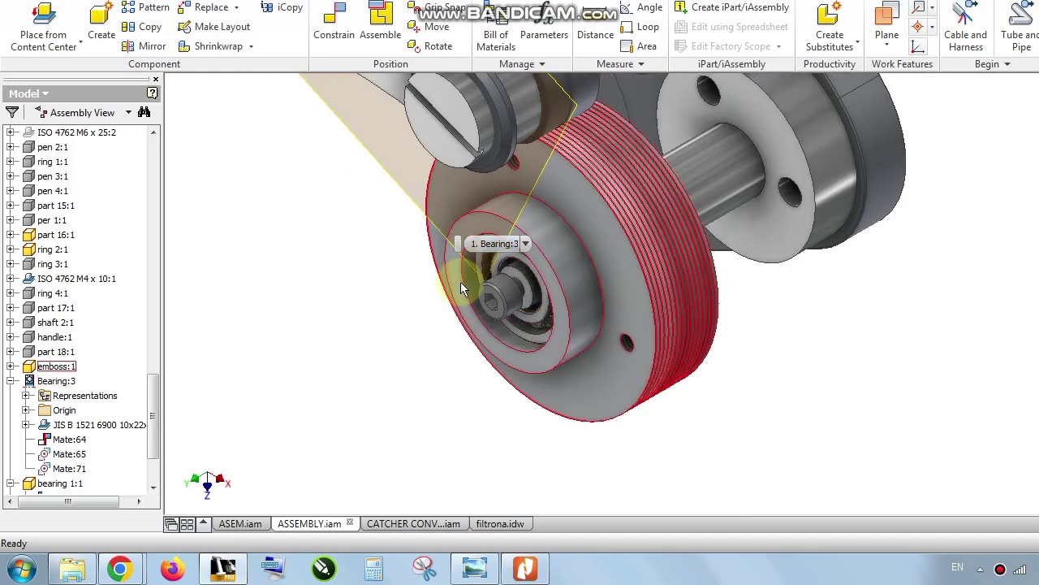
click(486, 263)
scroll(486, 263, down, 2)
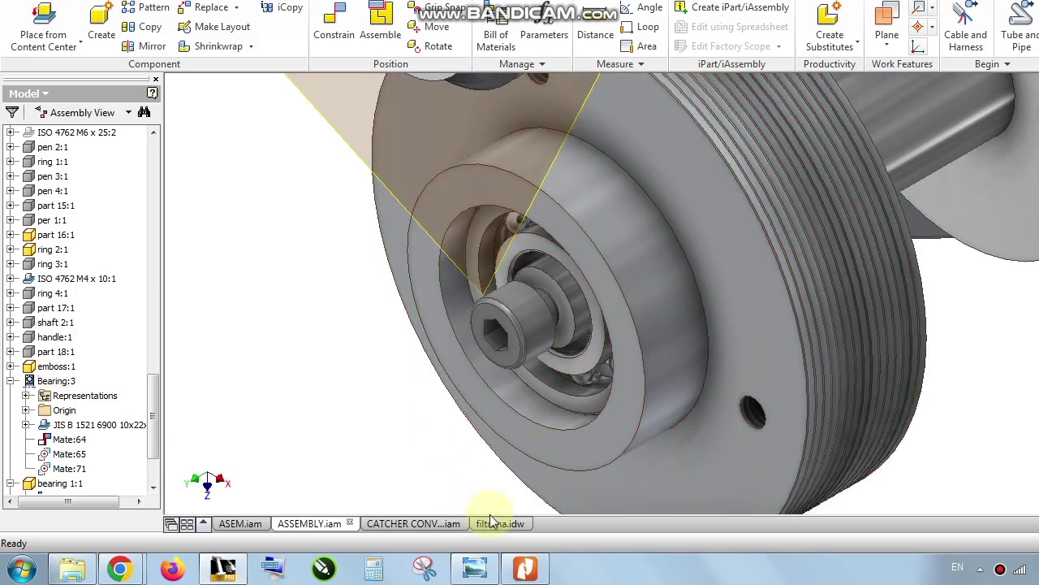
scroll(463, 467, up, 2)
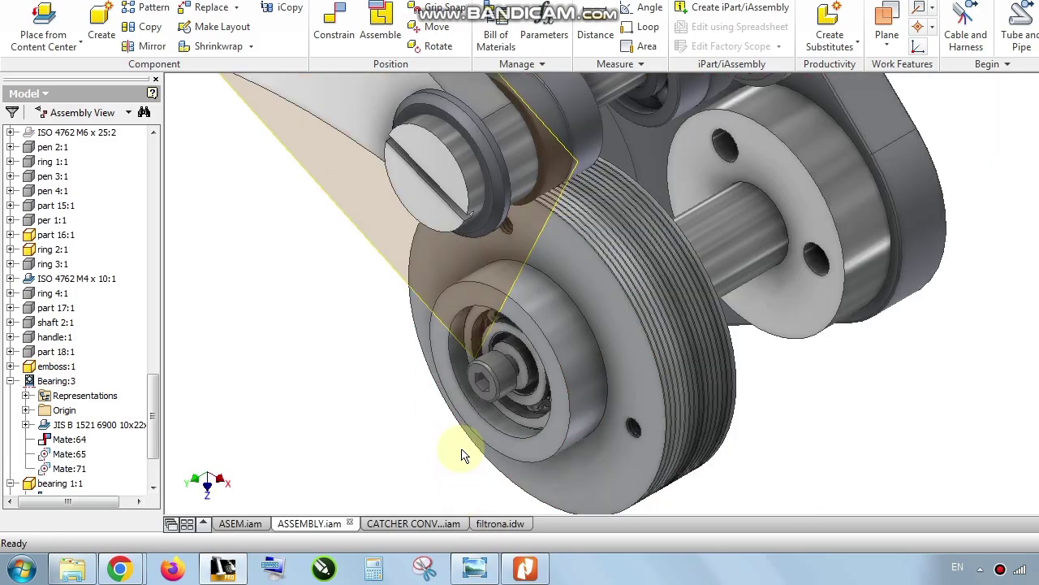
middle_drag(461, 455, 506, 432)
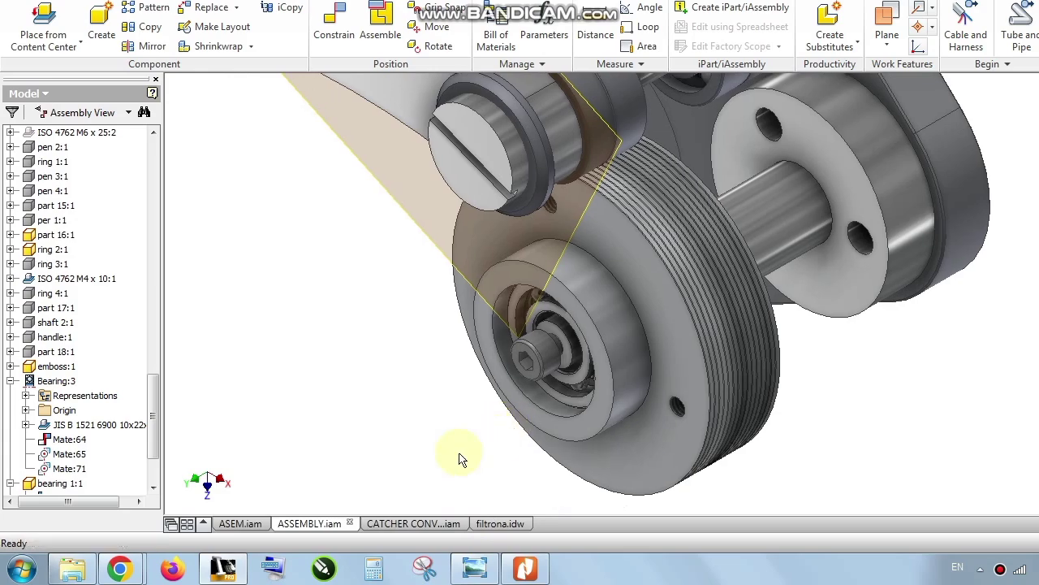
Compare the catalogue's 10 mm bore rows with the bearing seat on the emboss roller in the Inventor assembly.
click(522, 571)
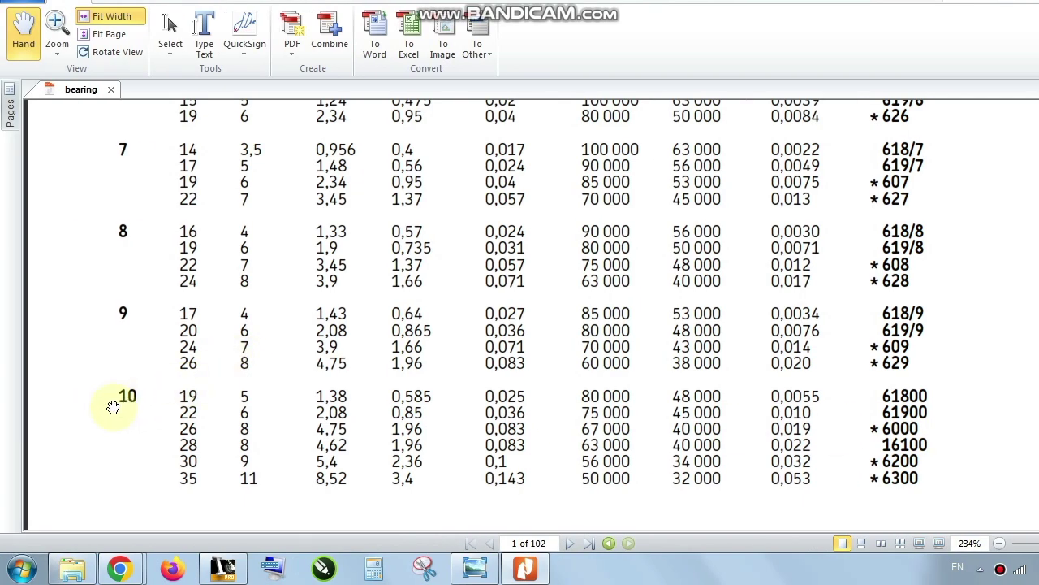
click(131, 393)
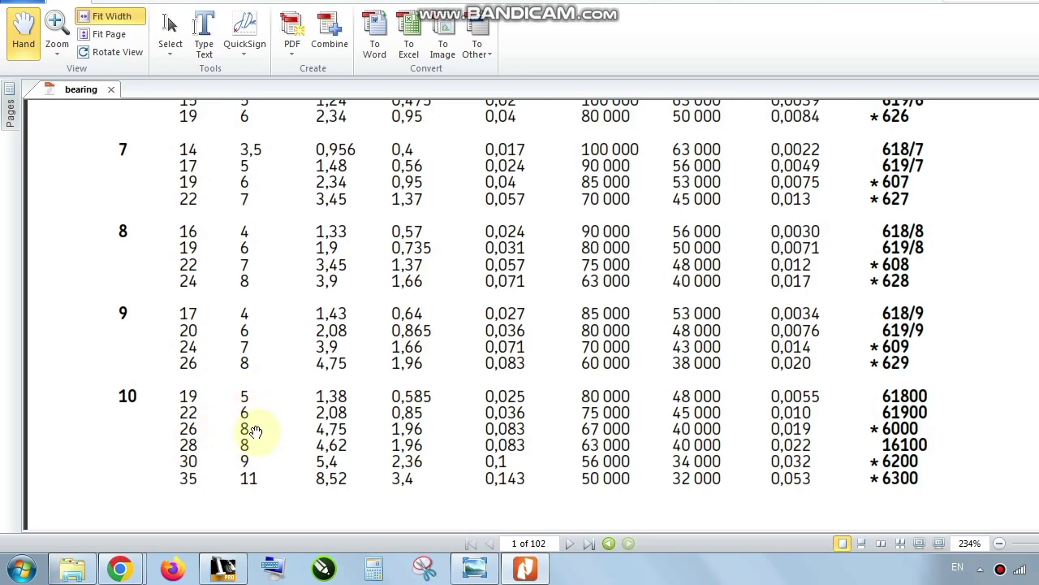
click(222, 569)
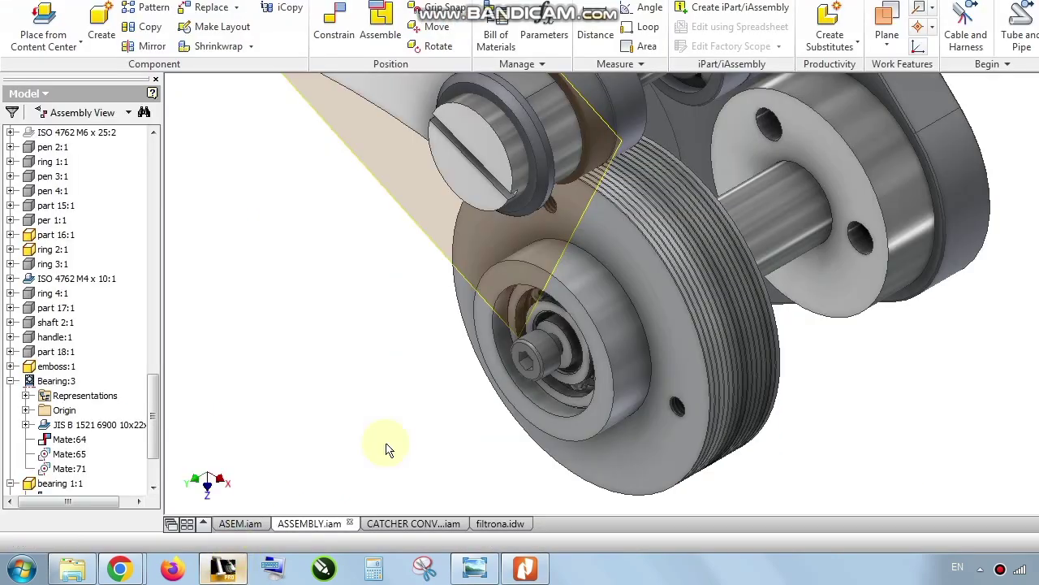
scroll(474, 284, up, 3)
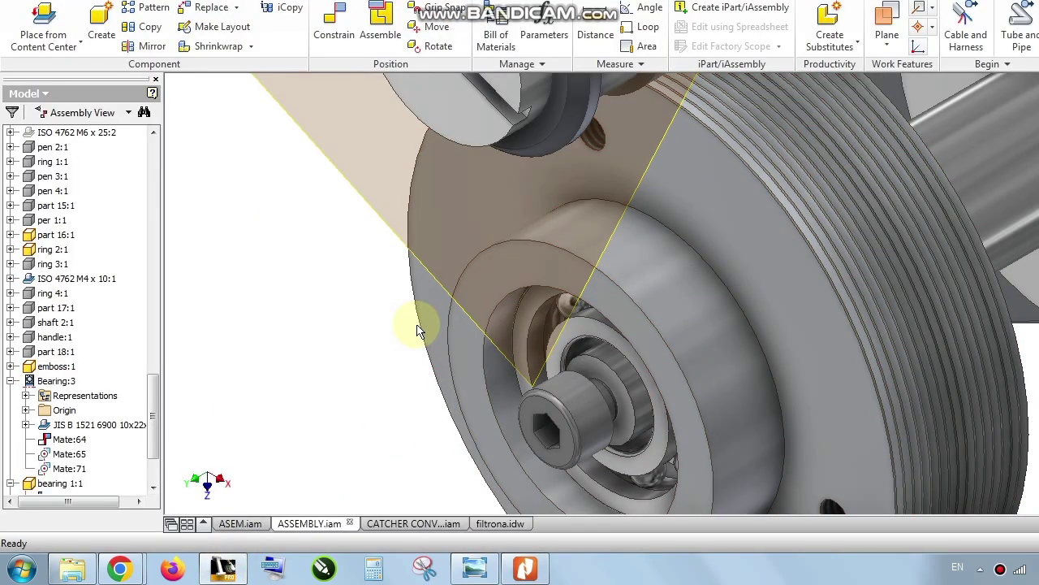
scroll(418, 325, down, 4)
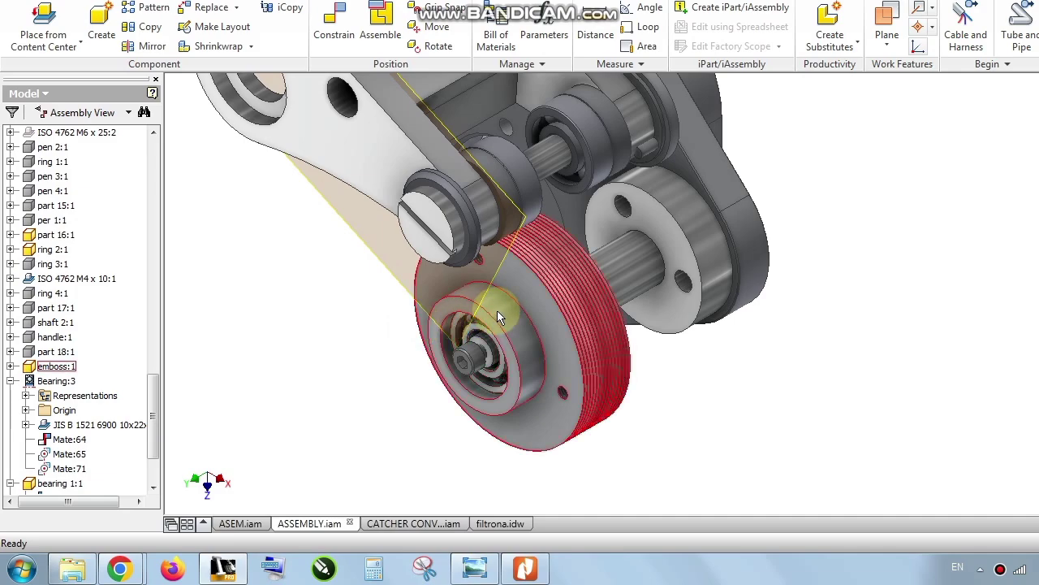
scroll(456, 302, up, 3)
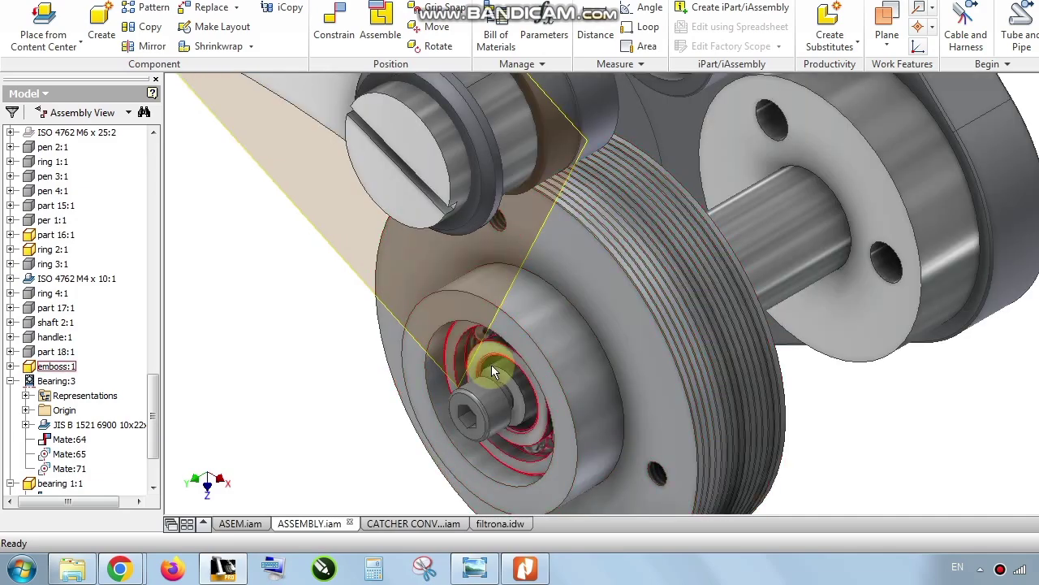
middle_drag(491, 366, 440, 324)
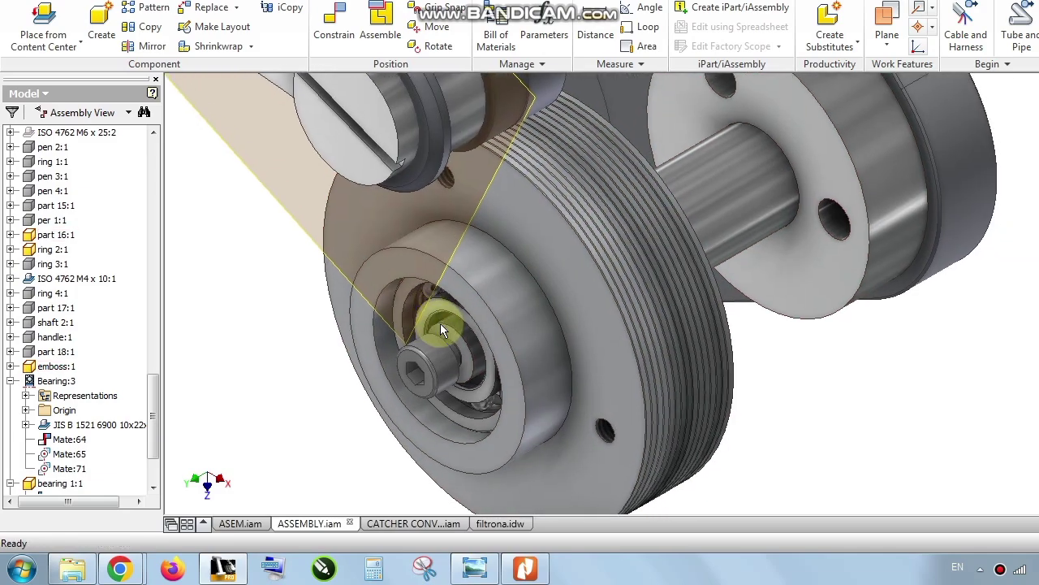
mouse_move(440, 323)
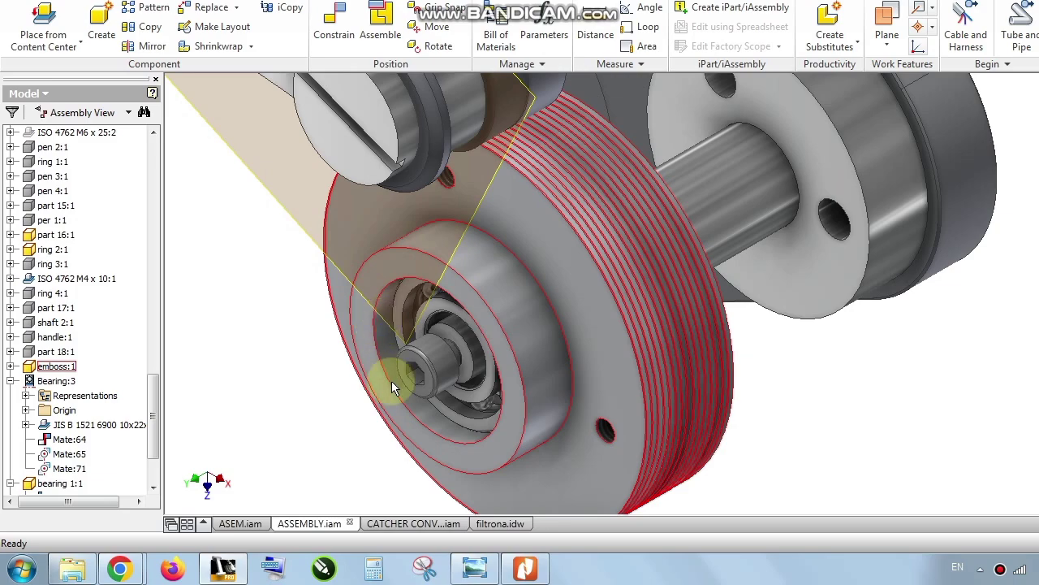
Return to the bearing catalogue PDF and examine the bearing dimension drawing and the headings of the principal dimensions table.
click(540, 577)
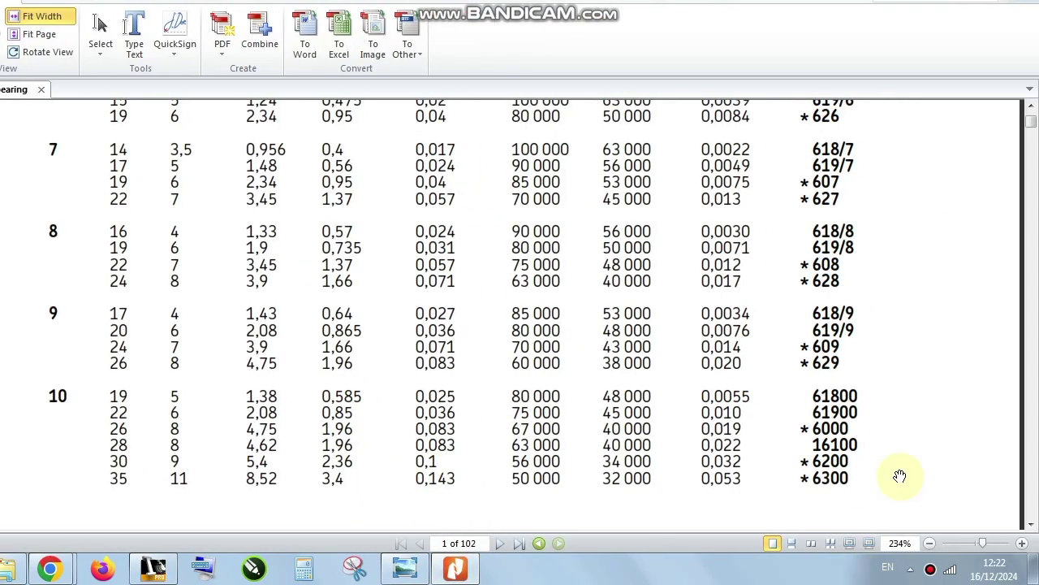
scroll(812, 445, up, 1)
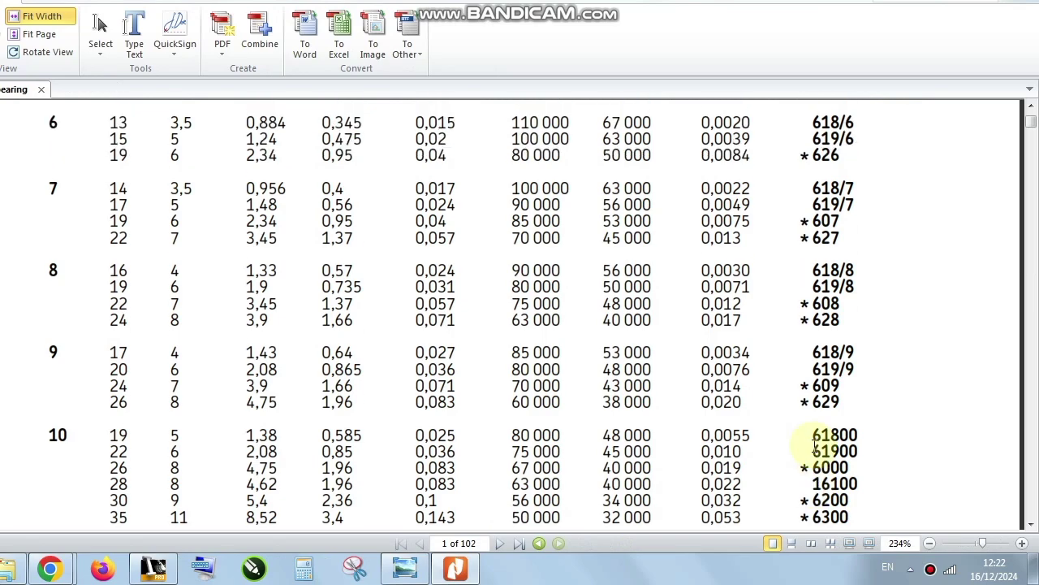
scroll(815, 445, up, 20)
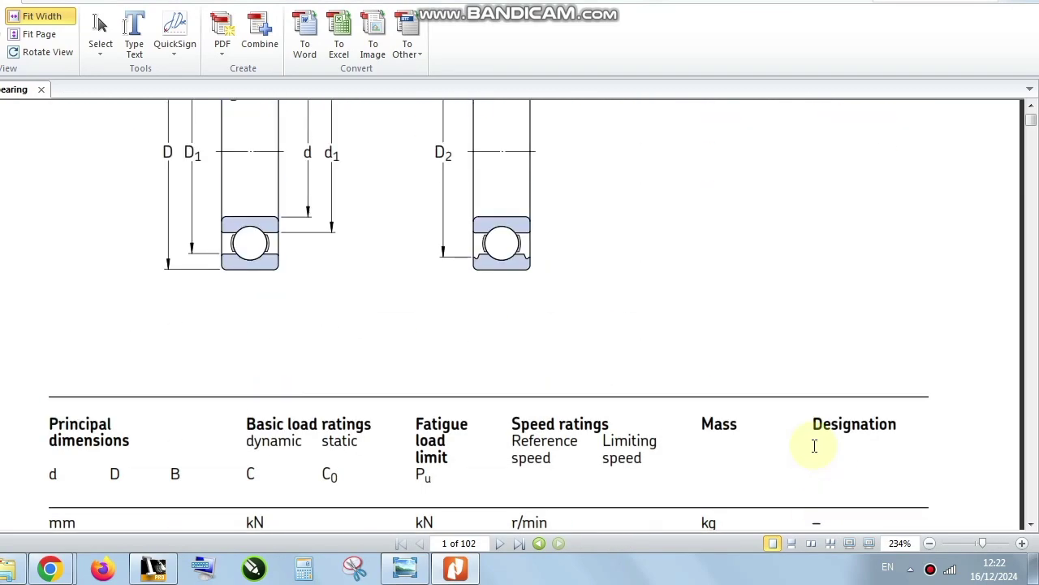
scroll(815, 445, up, 4)
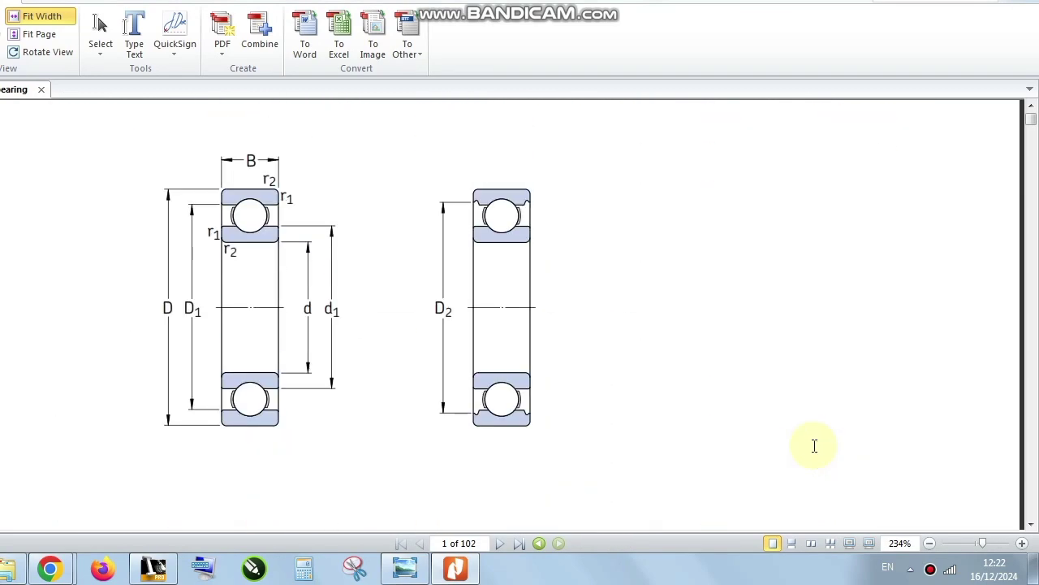
scroll(814, 445, up, 1)
scroll(815, 445, down, 1)
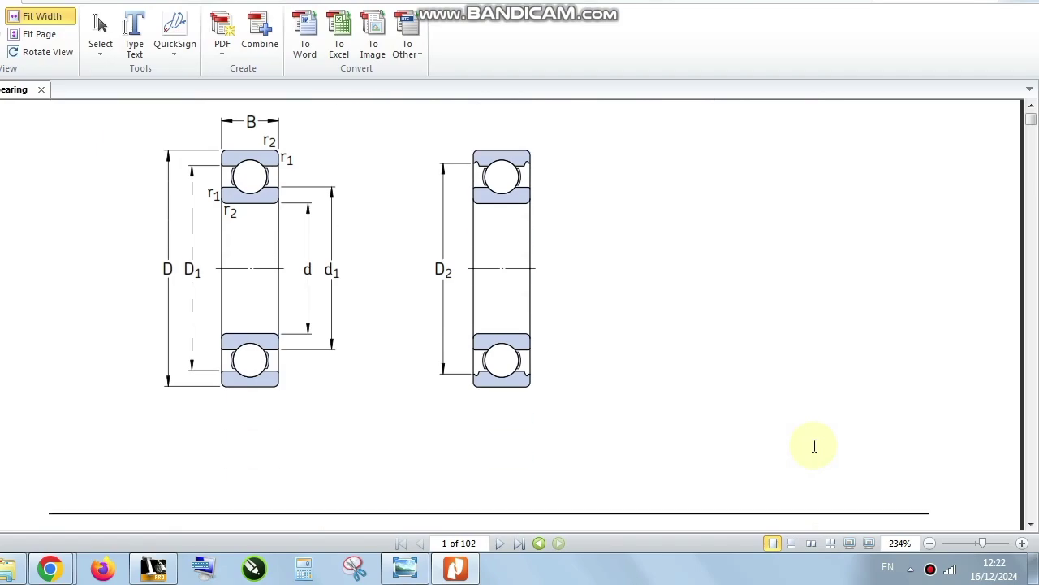
scroll(815, 446, down, 1)
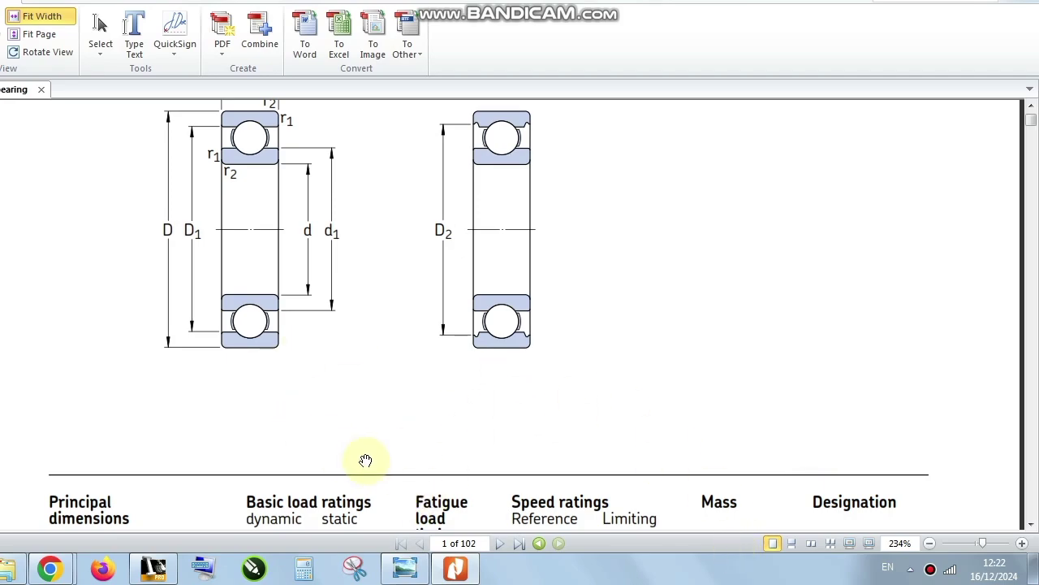
scroll(365, 461, down, 3)
scroll(365, 459, down, 3)
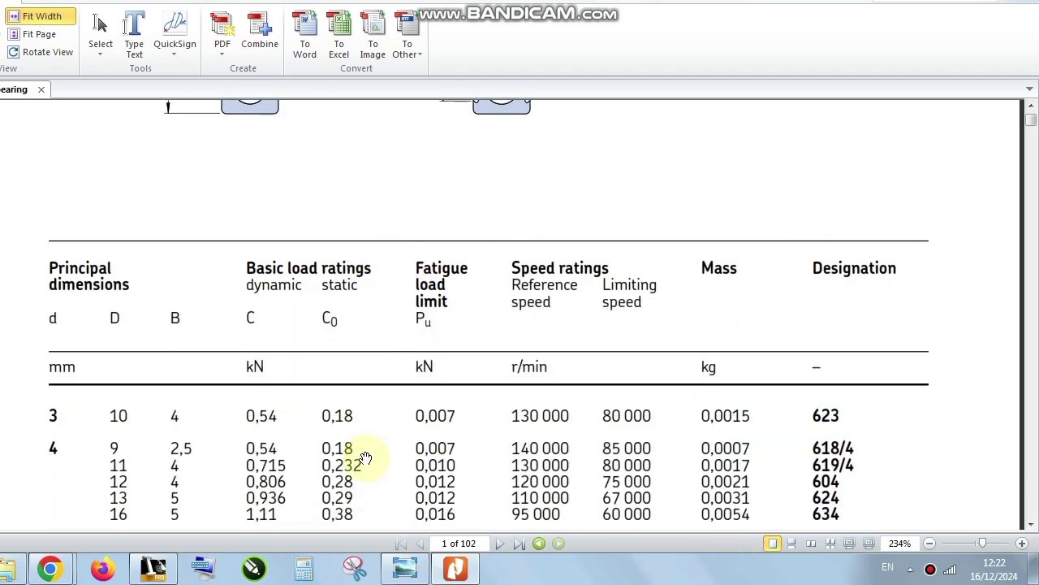
scroll(366, 459, down, 2)
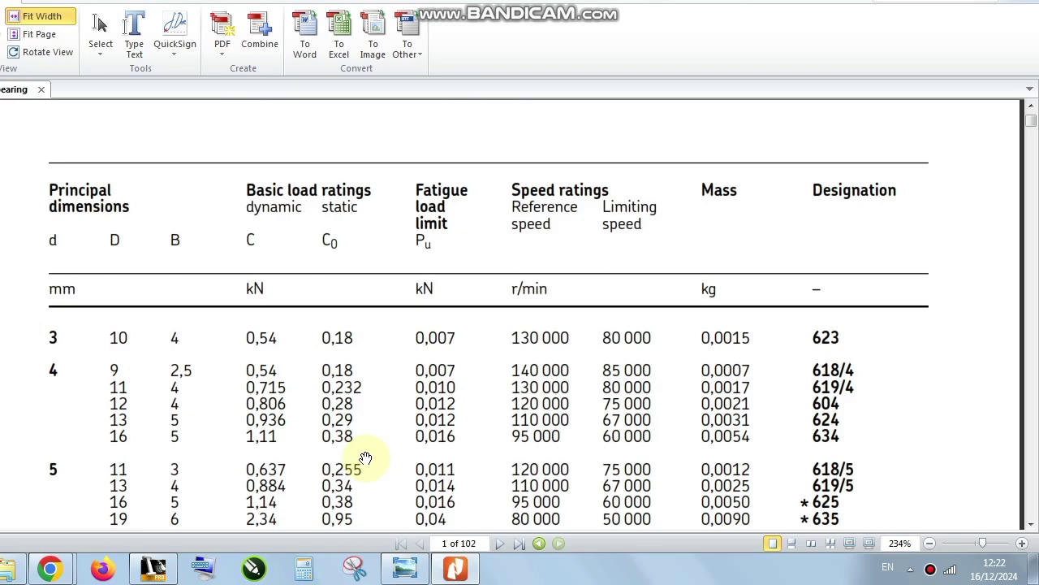
Read through the principal dimensions table for the 3 to 10 mm bores and return to the bearing dimension drawing.
scroll(366, 459, down, 2)
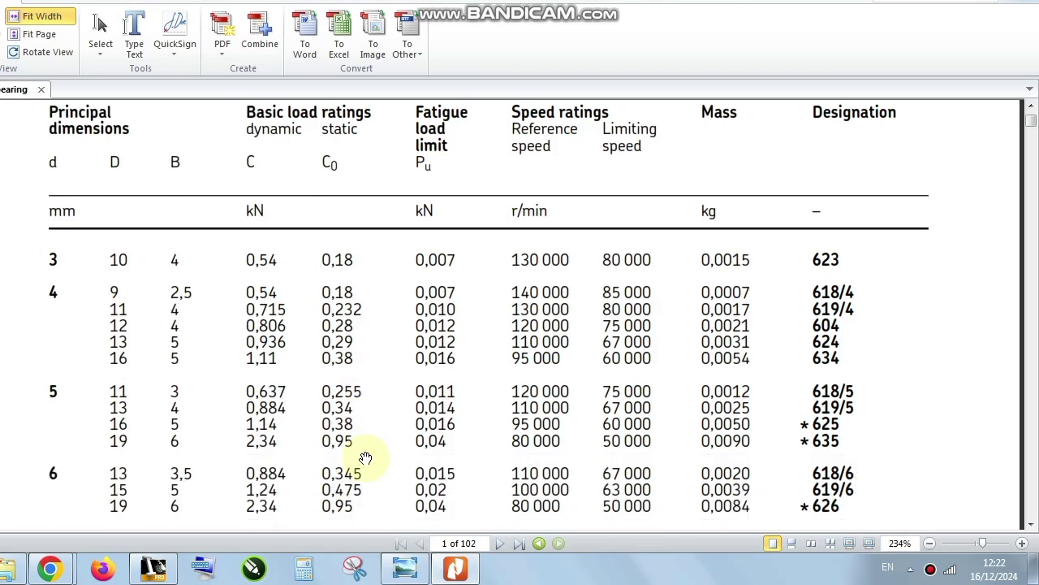
scroll(366, 459, down, 2)
scroll(365, 459, down, 2)
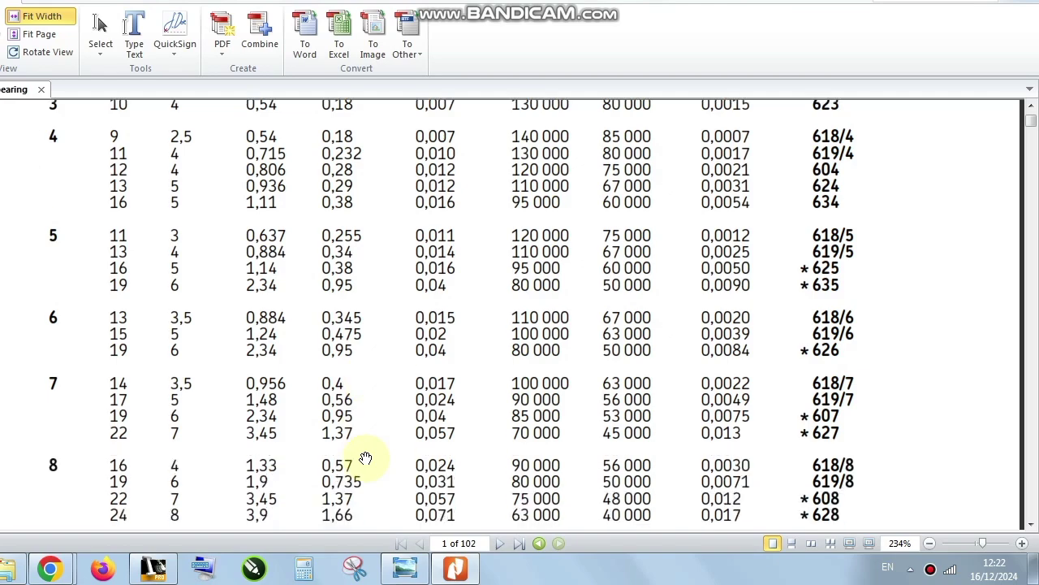
scroll(366, 459, down, 3)
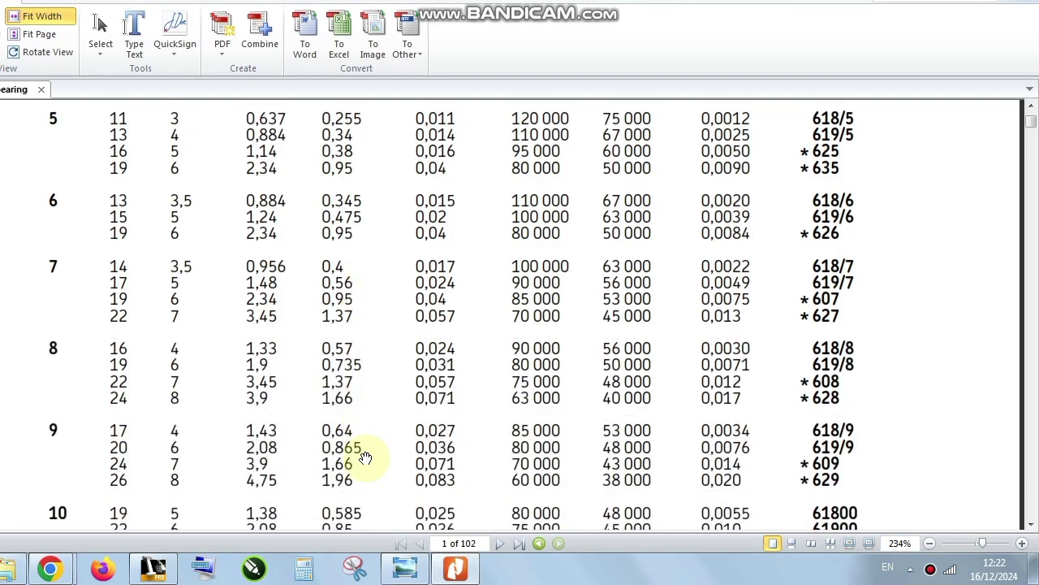
scroll(365, 458, down, 1)
scroll(365, 459, up, 7)
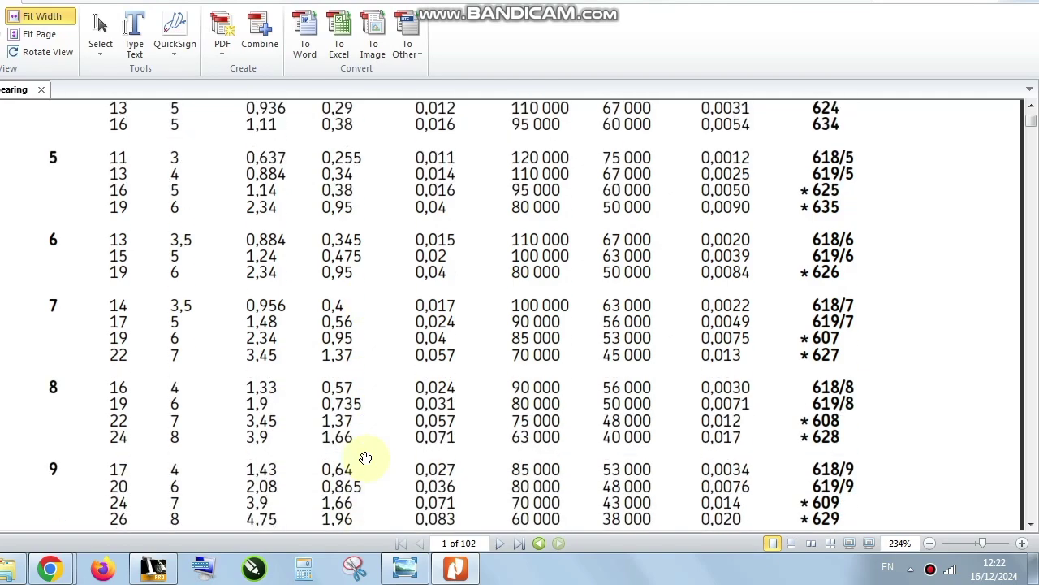
scroll(365, 459, up, 15)
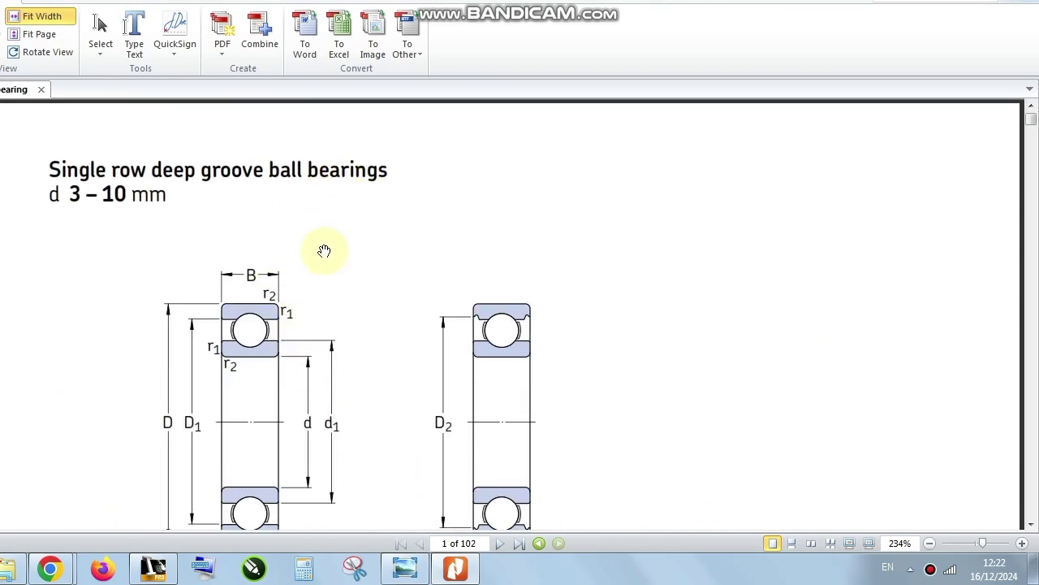
scroll(300, 258, down, 2)
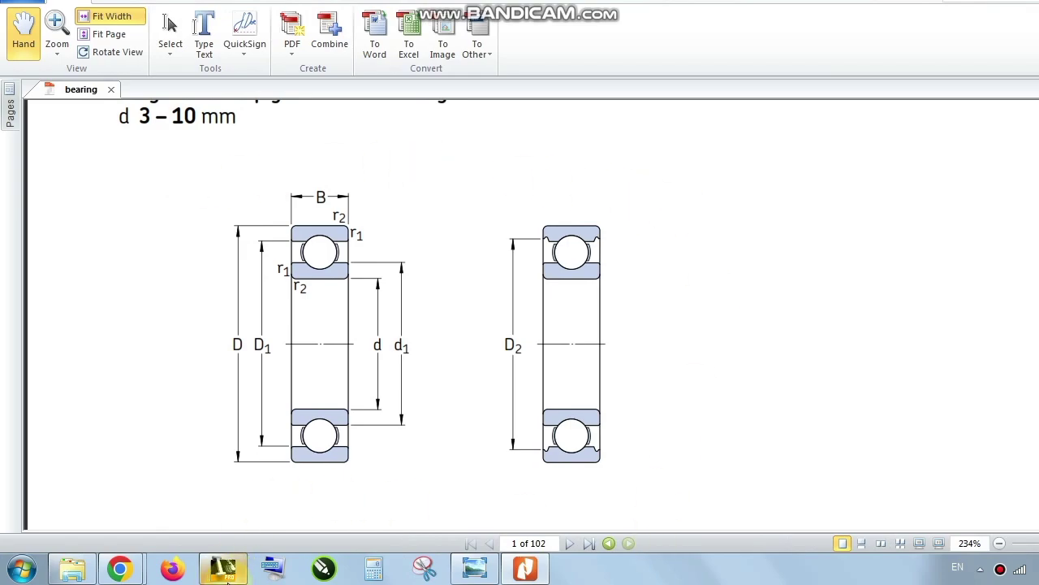
Check the bearing in the emboss roller in the Inventor assembly against the catalogue's dimension drawing for single row deep groove ball bearings.
click(225, 570)
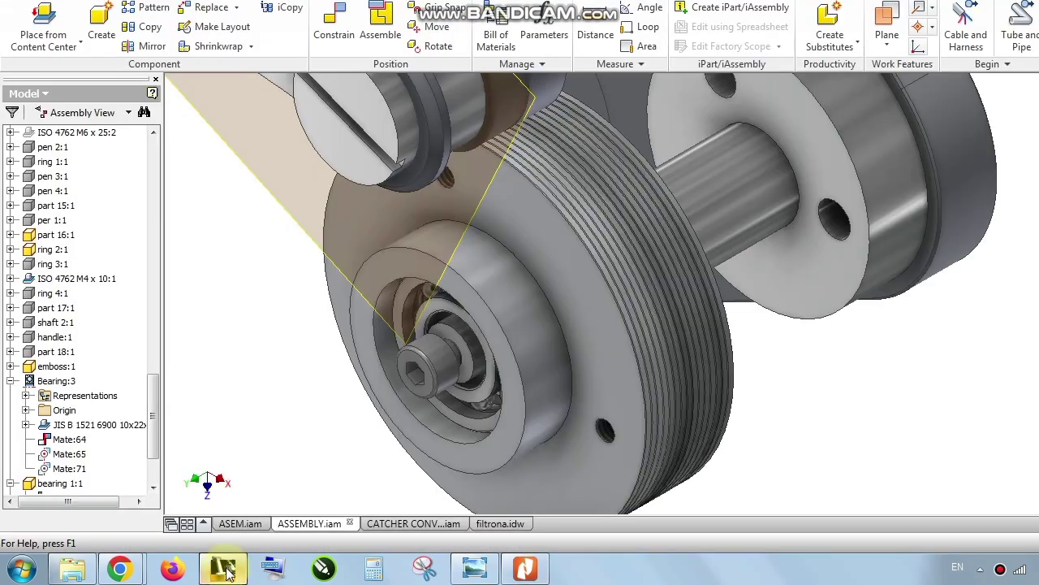
click(525, 569)
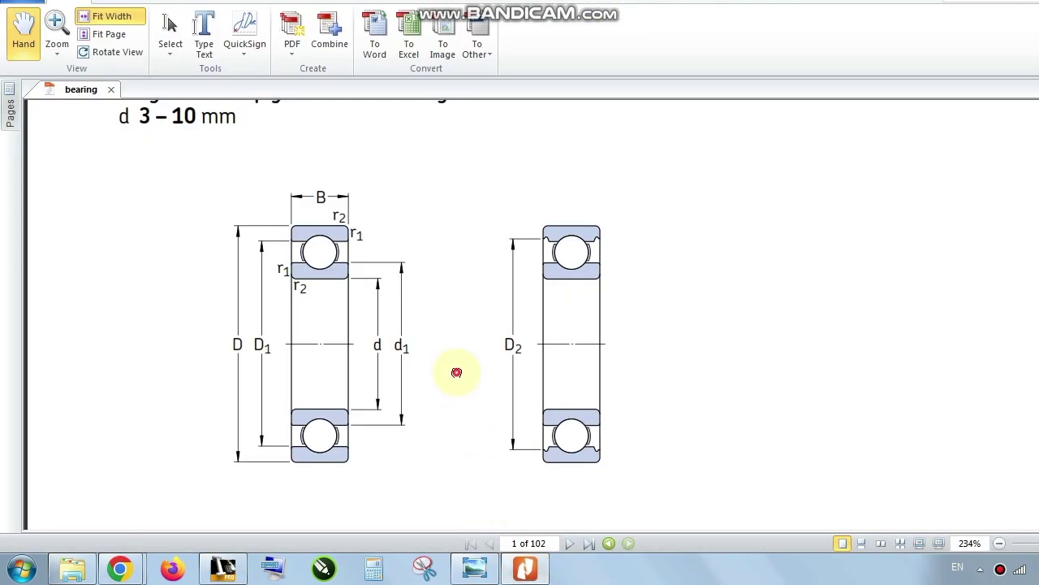
drag(457, 368, 456, 396)
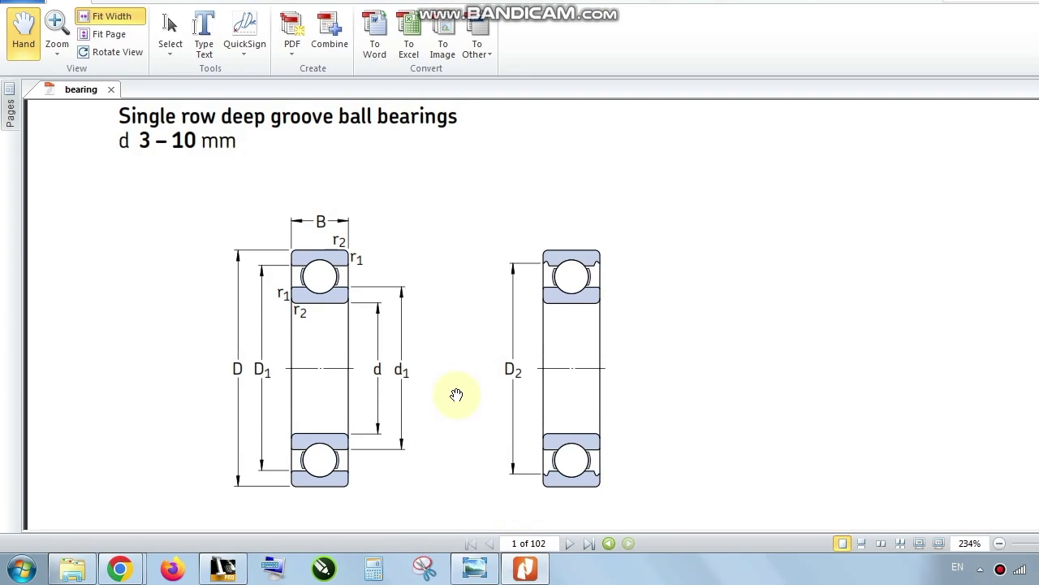
drag(457, 397, 455, 420)
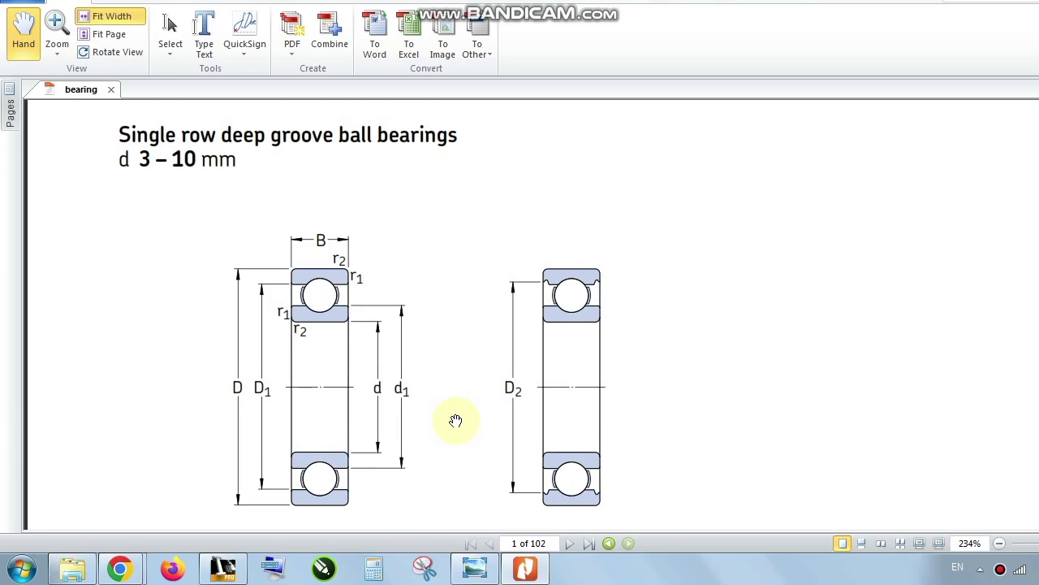
scroll(455, 420, down, 2)
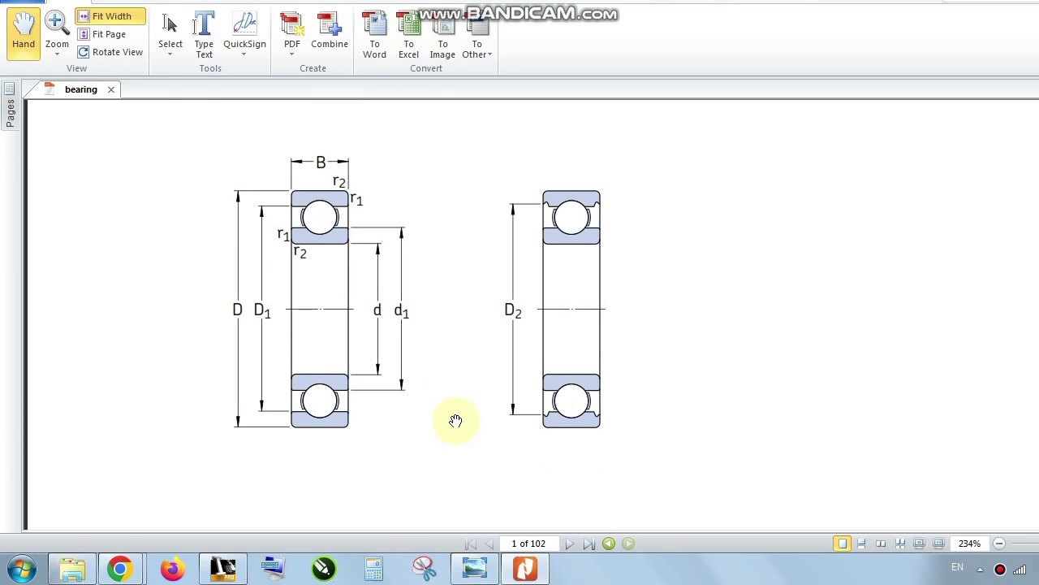
scroll(455, 420, up, 3)
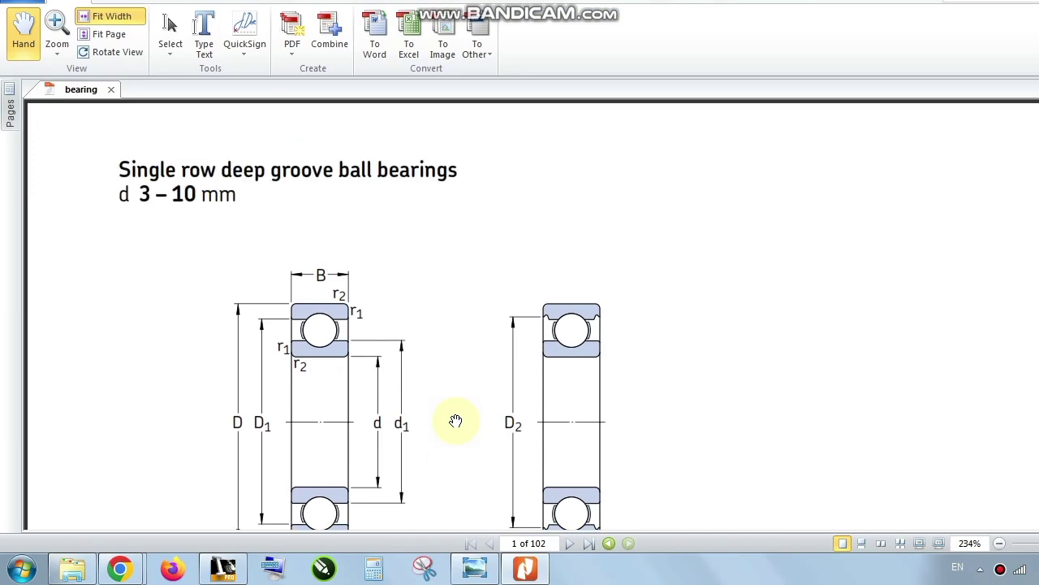
scroll(456, 420, down, 1)
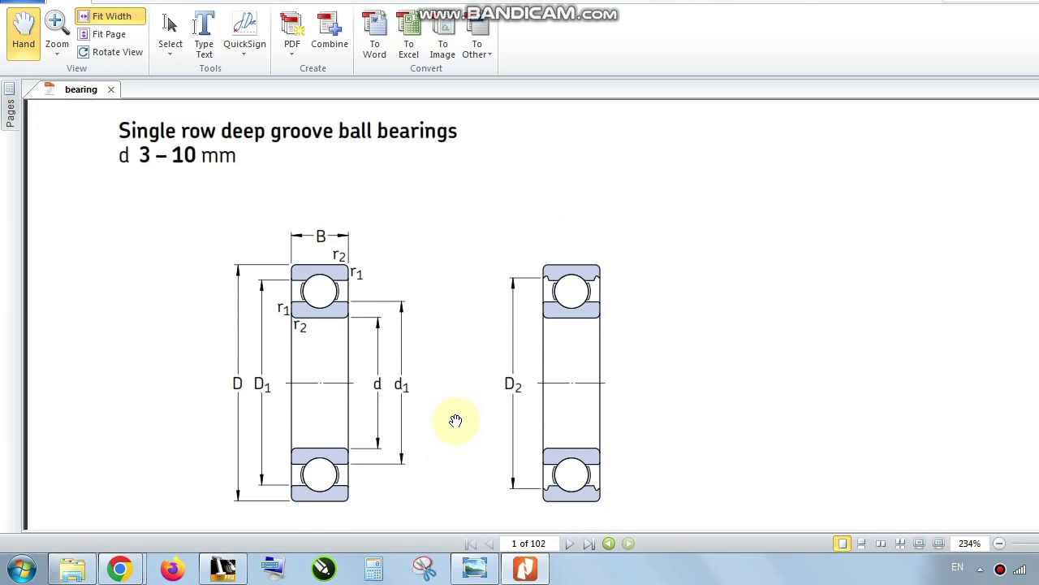